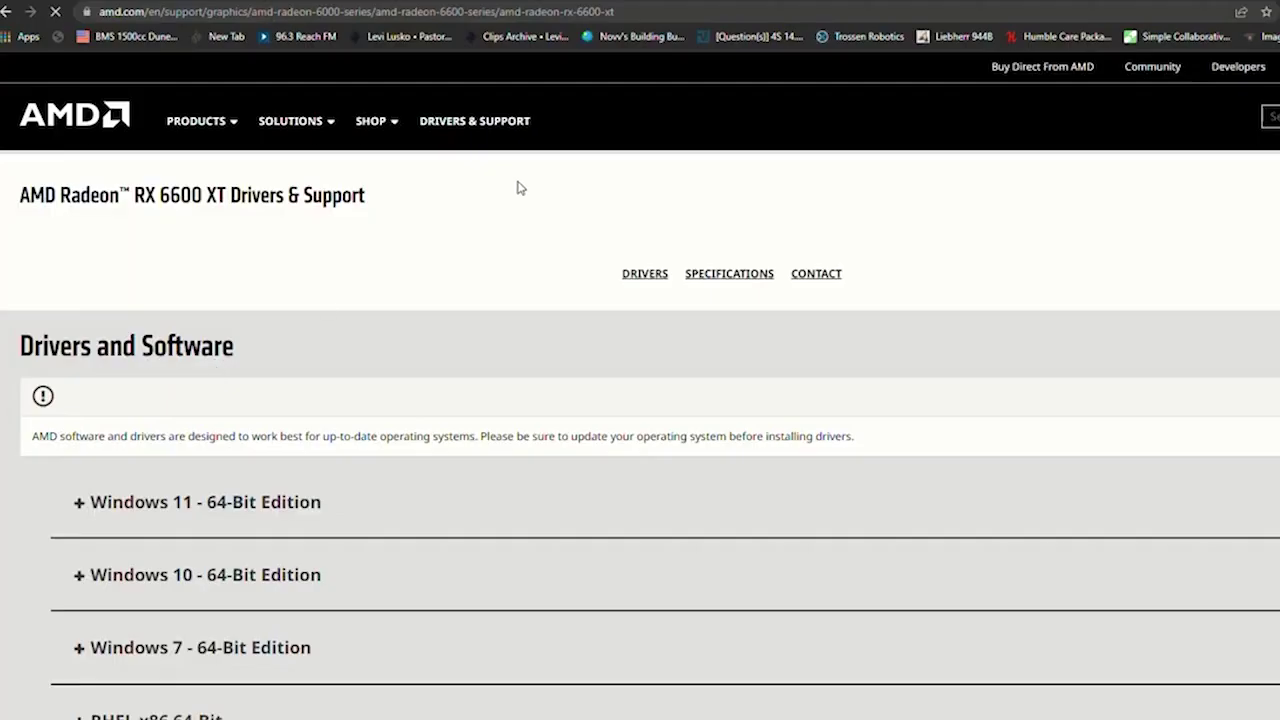
mouse_move(291, 121)
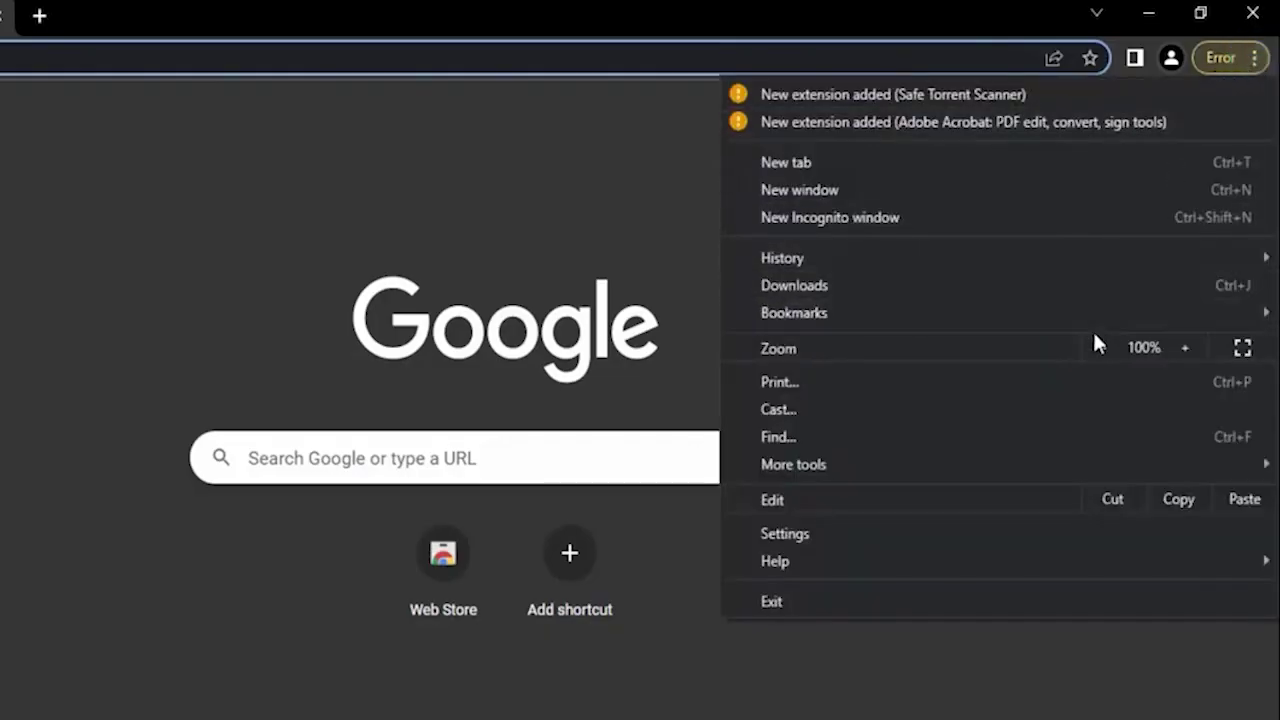
Step: Open Chrome's settings and expand the advanced section
click(891, 533)
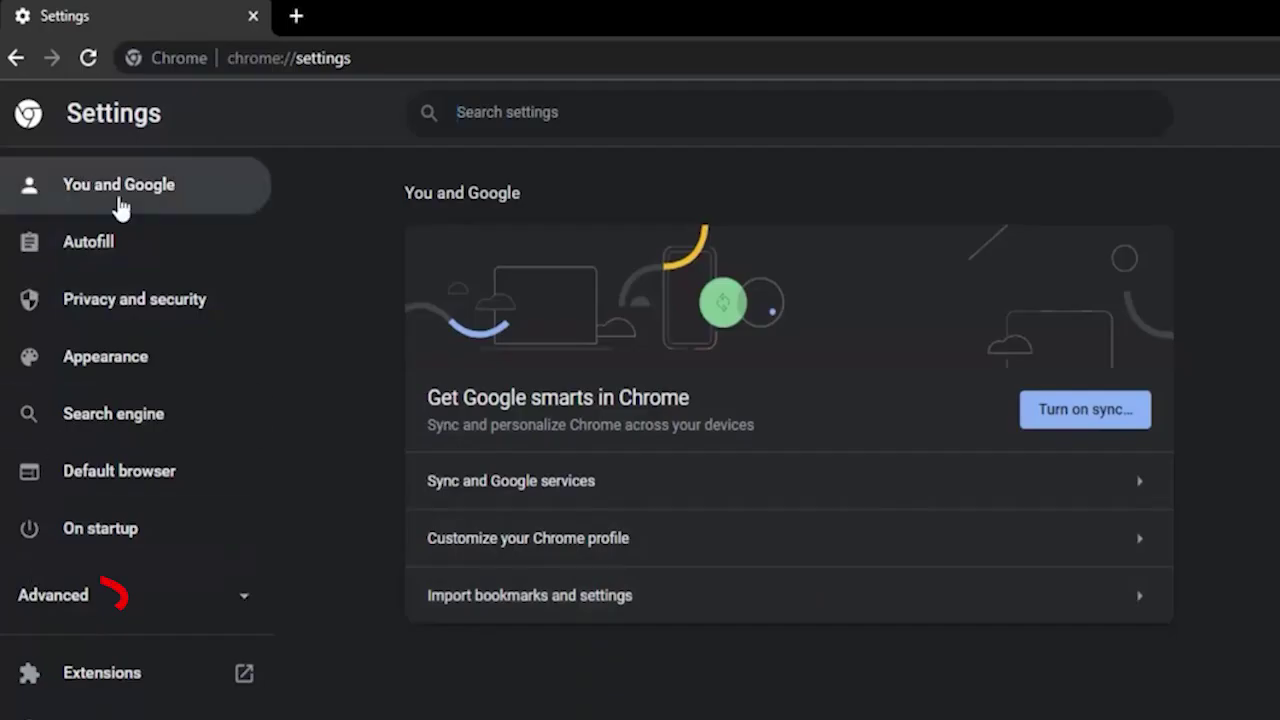
click(110, 596)
click(87, 645)
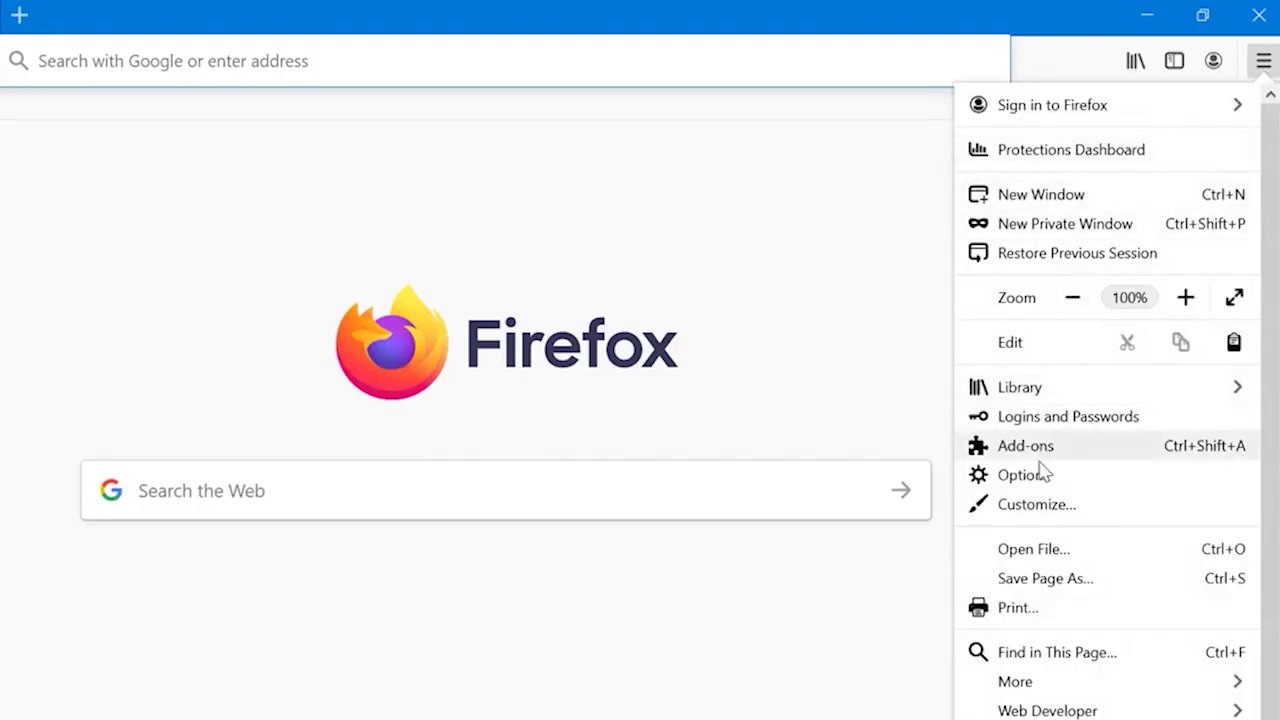
Step: In Firefox's options, turn off the use of recommended performance settings
click(1041, 480)
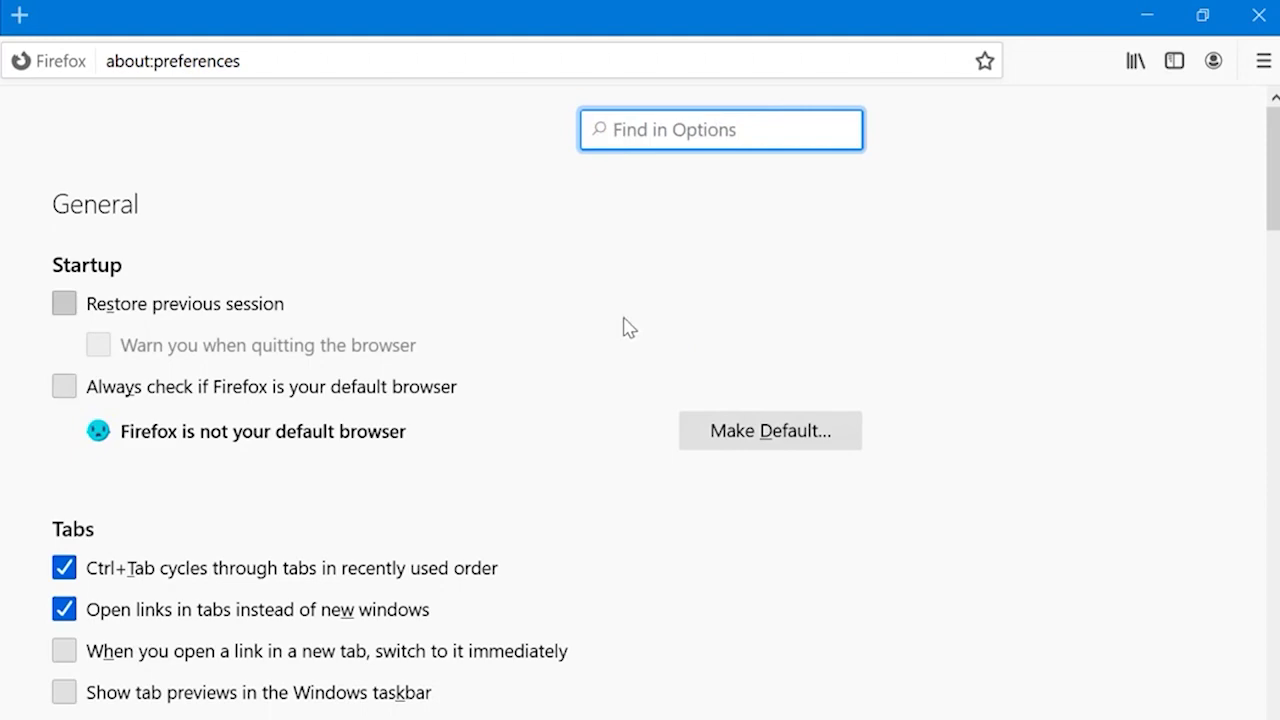
scroll(514, 314, down, 20)
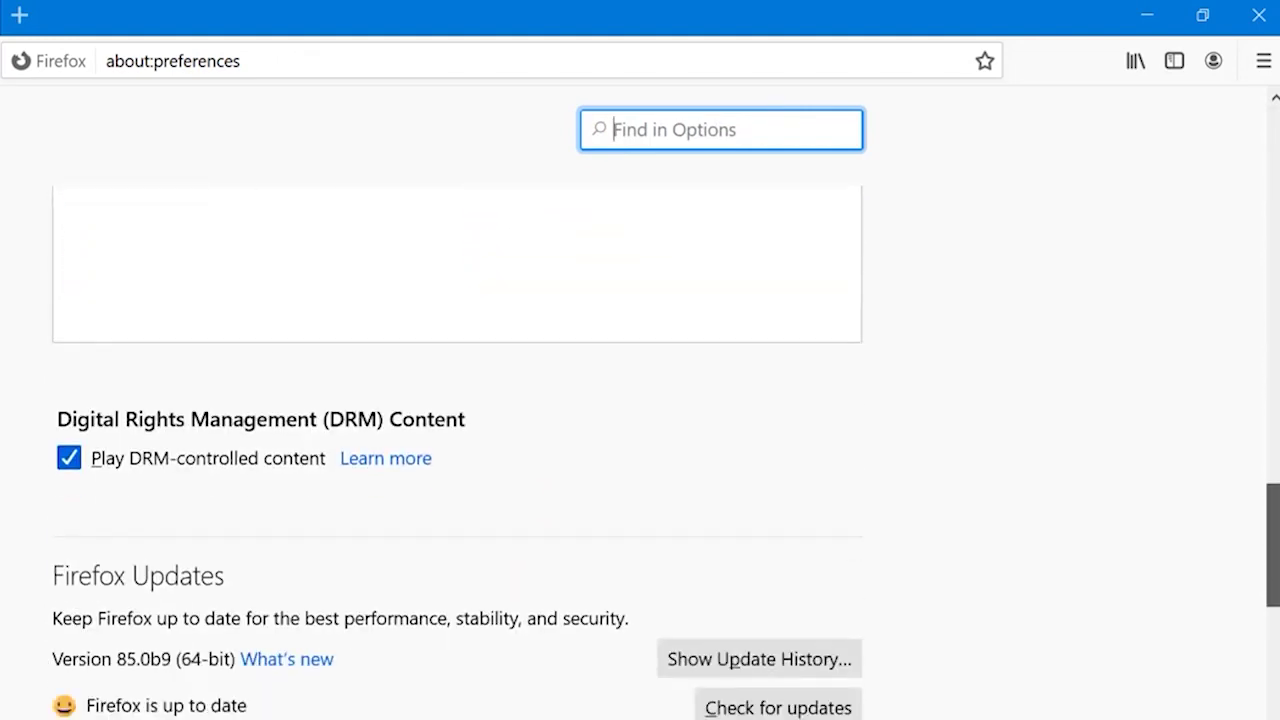
scroll(457, 400, down, 7)
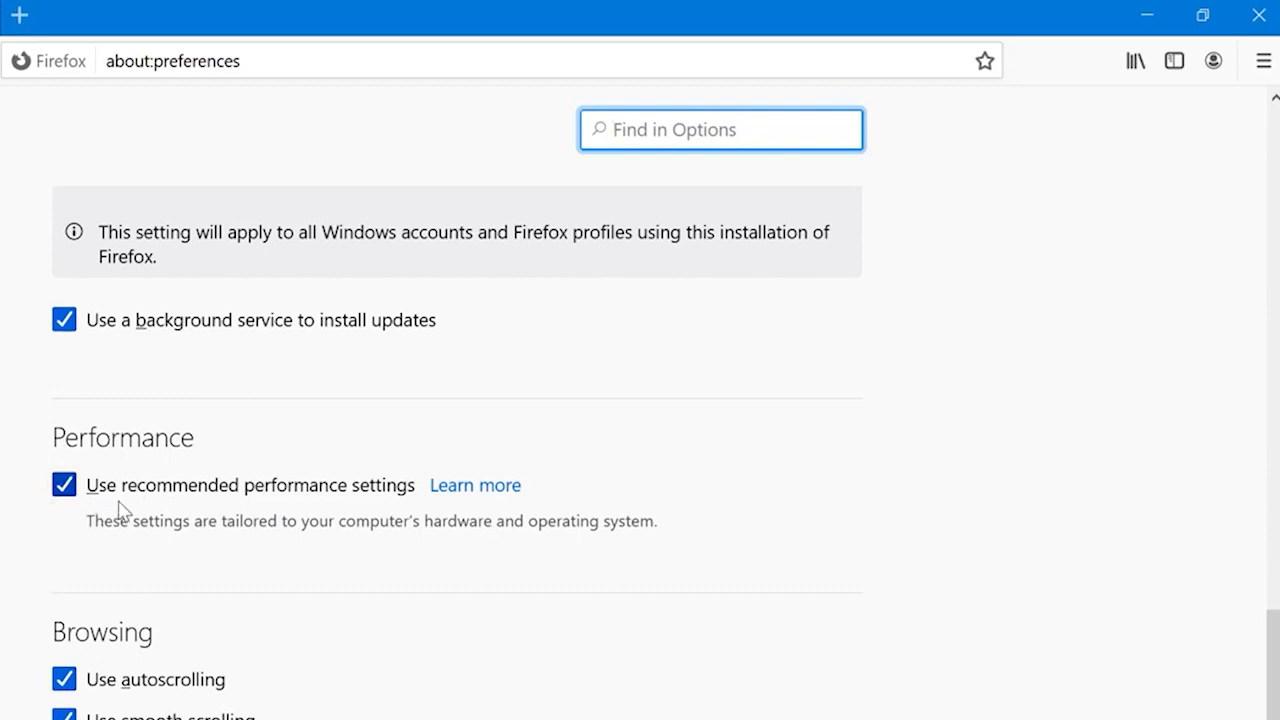
click(65, 485)
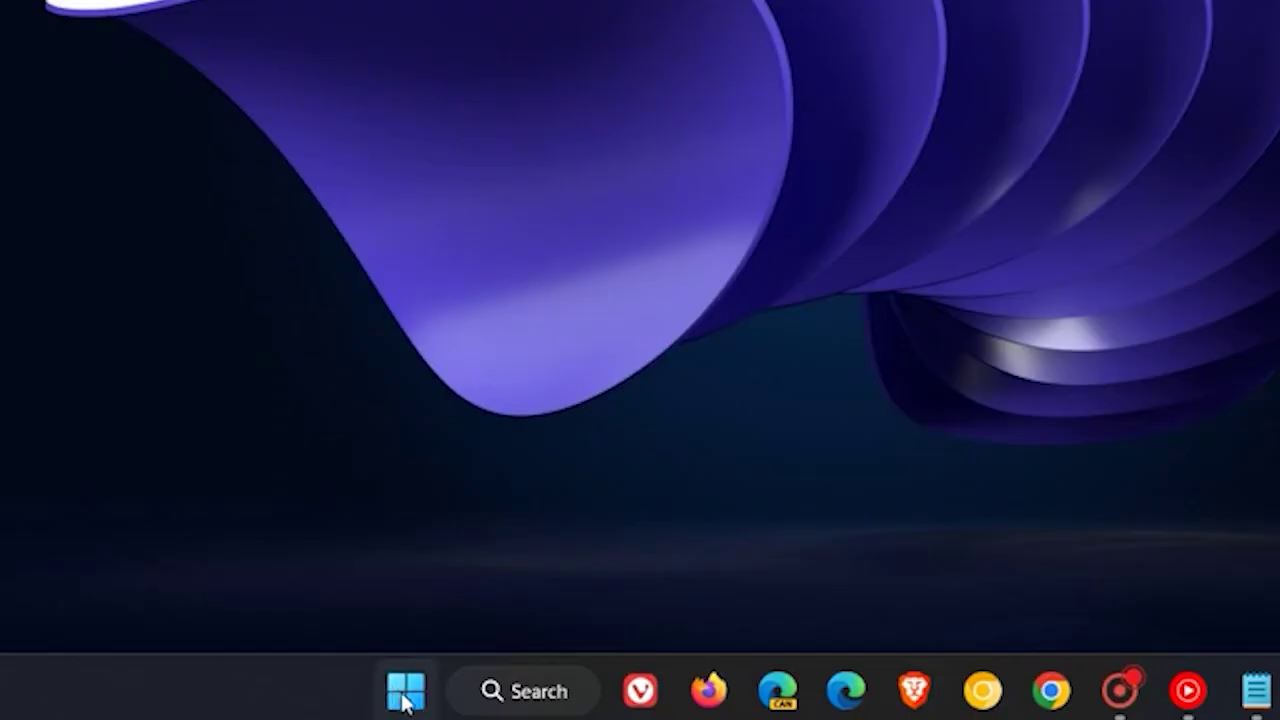
Step: Open the Windows Registry Editor by running regedit
right_click(404, 697)
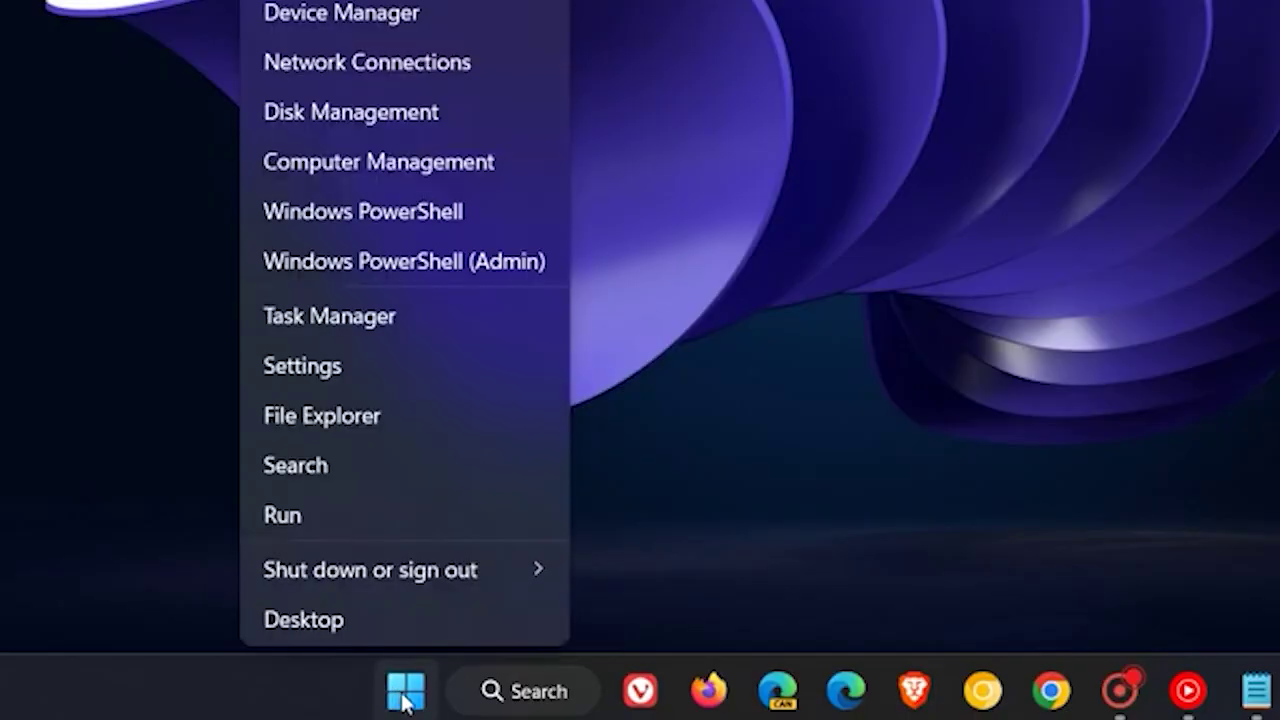
click(416, 521)
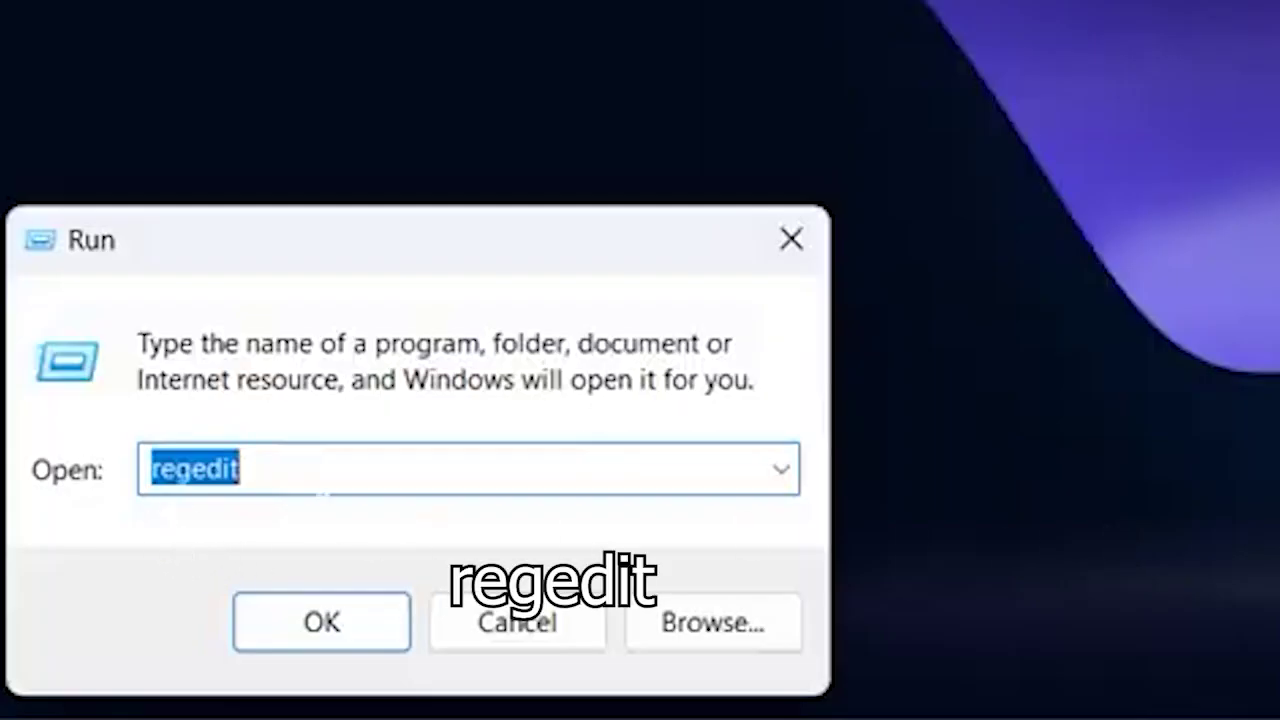
click(344, 640)
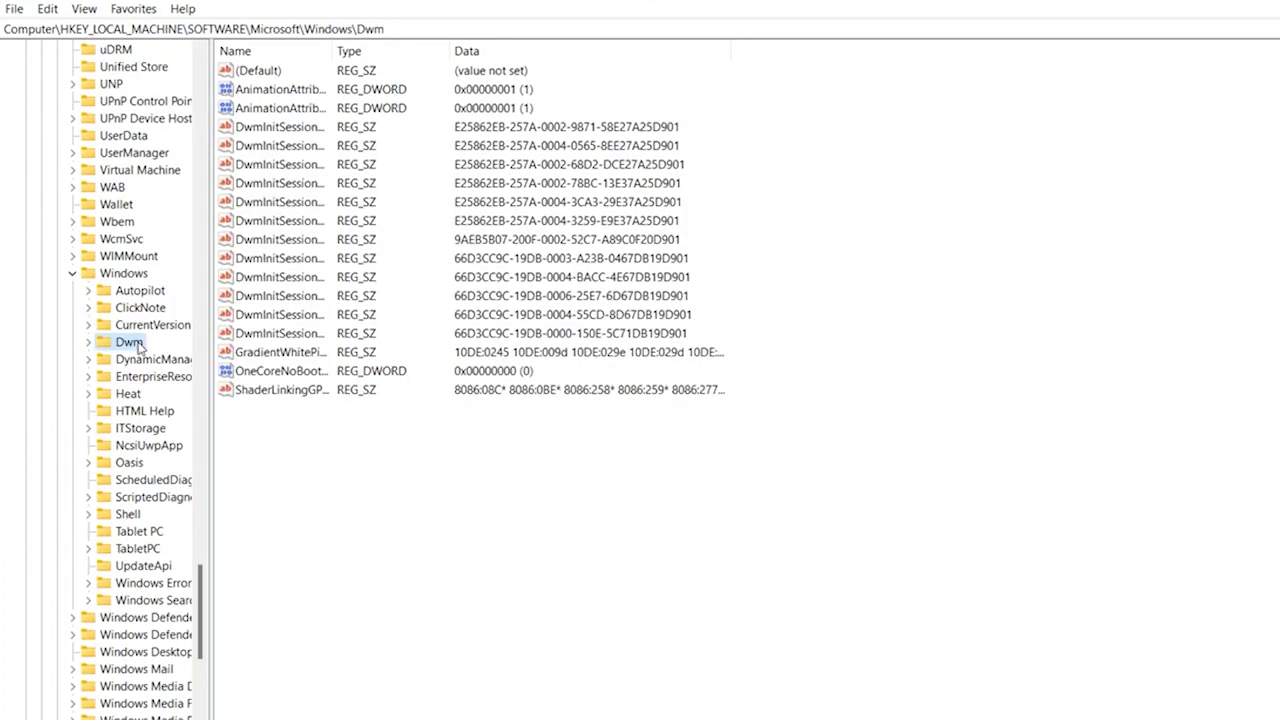
Step: Create a DWORD (32-bit) value named OverlayTestMode in the registry key HKEY_LOCAL_MACHINE\SOFTWARE\Microsoft\Windows\Dwm
right_click(139, 347)
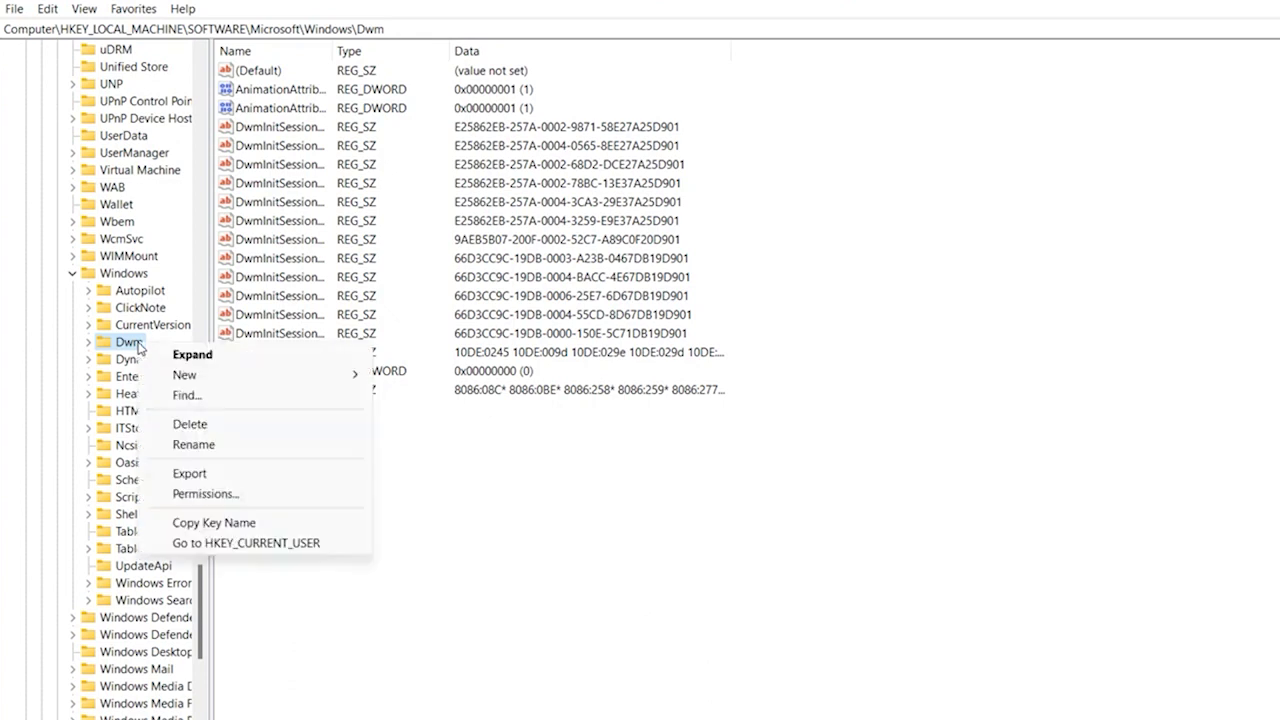
mouse_move(260, 381)
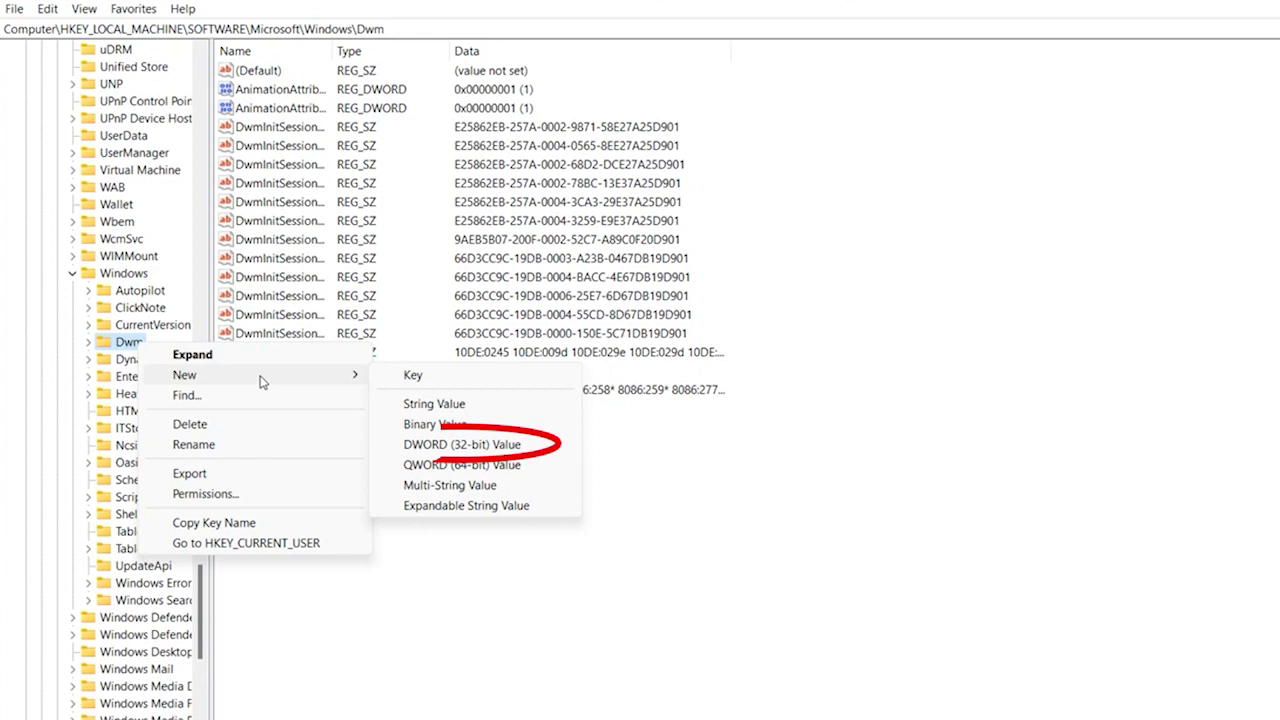
click(480, 445)
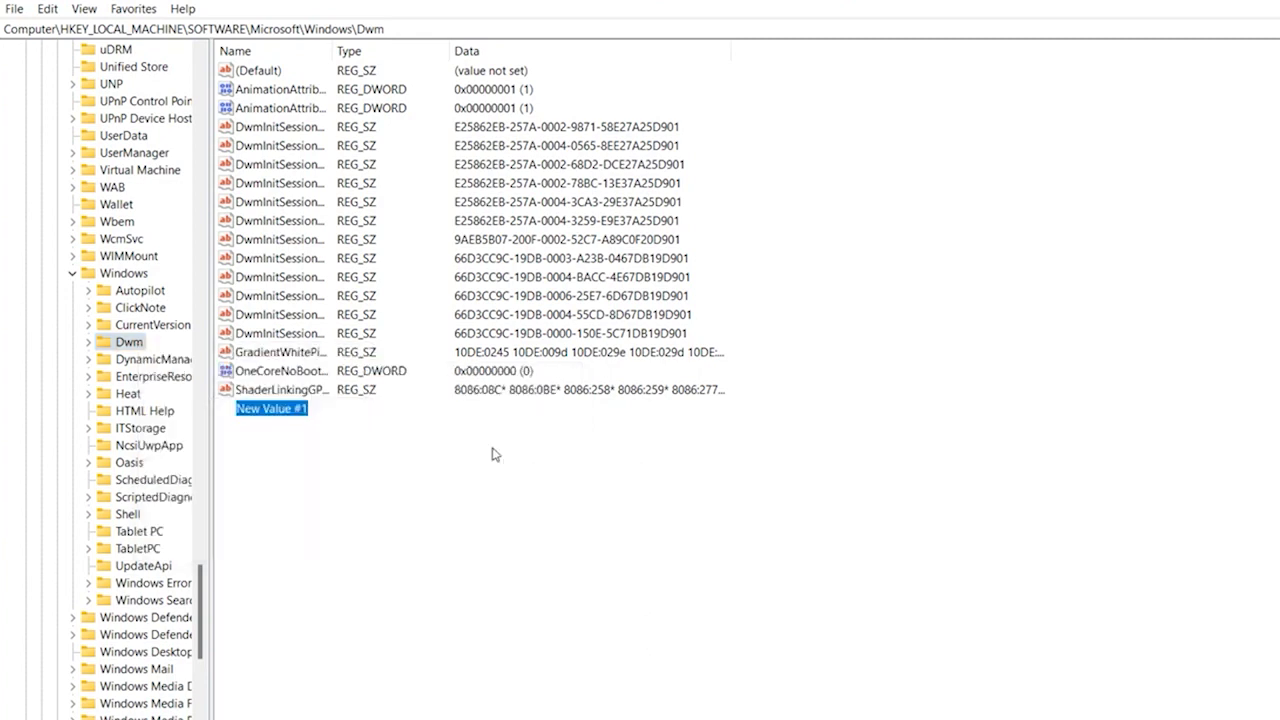
right_click(275, 410)
click(344, 487)
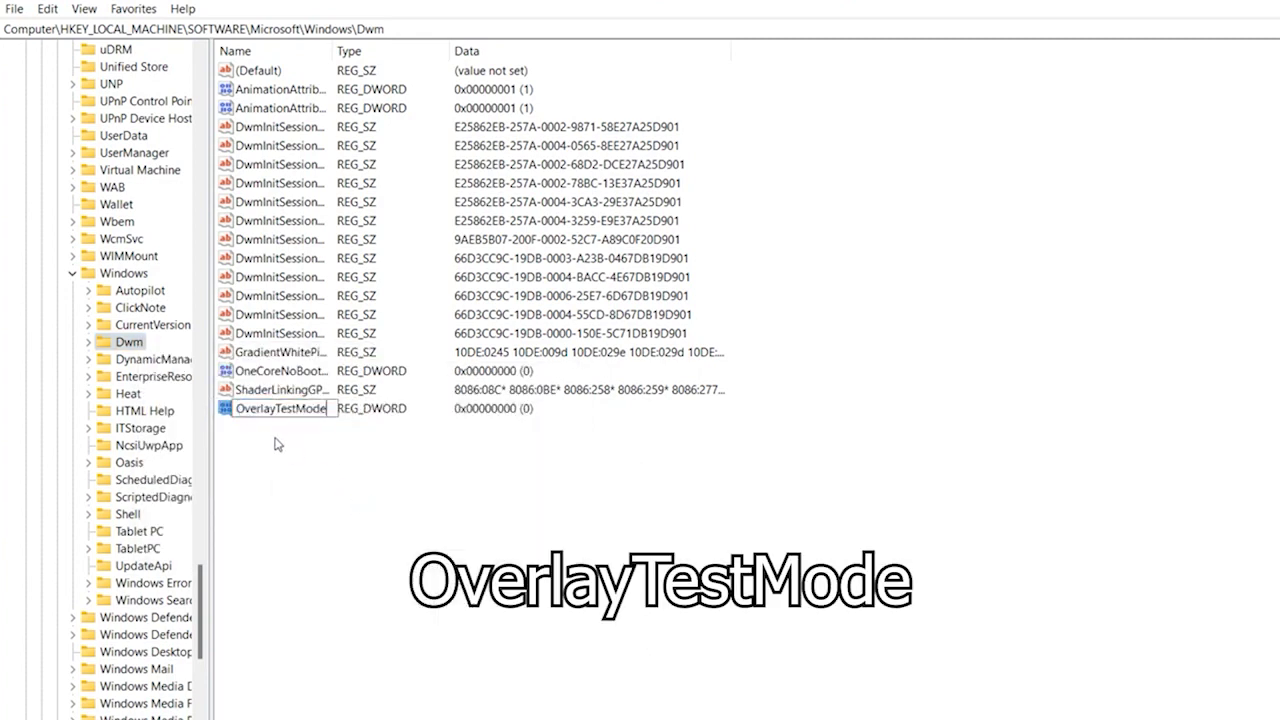
key(Return)
Step: Set the OverlayTestMode value data to 00000005 and save it
double_click(314, 410)
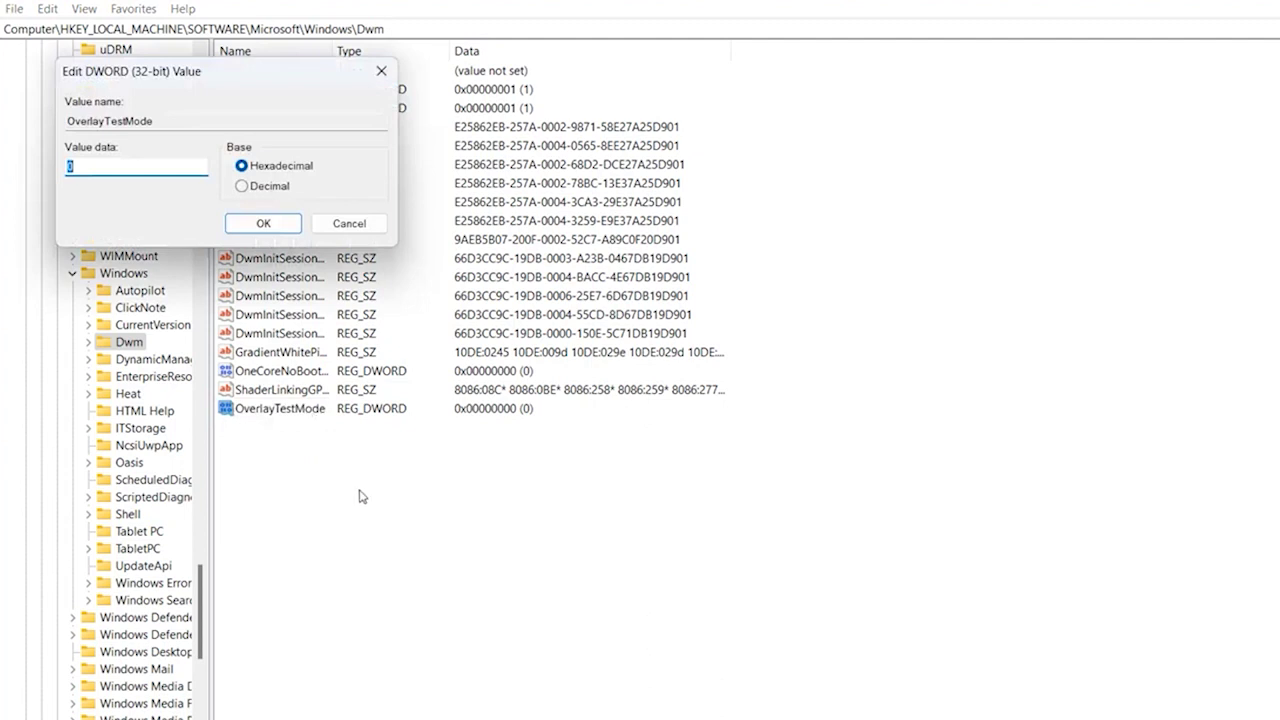
text(00000005)
click(257, 222)
click(832, 604)
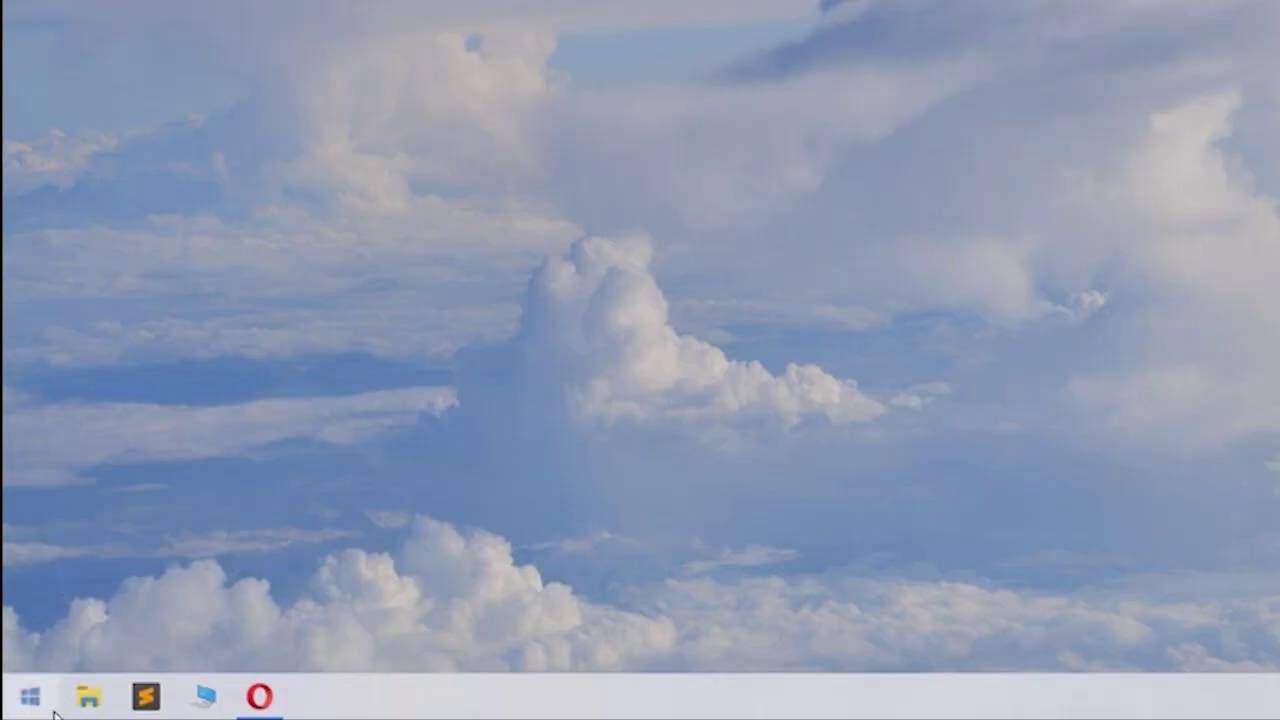
Step: Open the Graphics settings page from the display section of Windows Settings
right_click(57, 704)
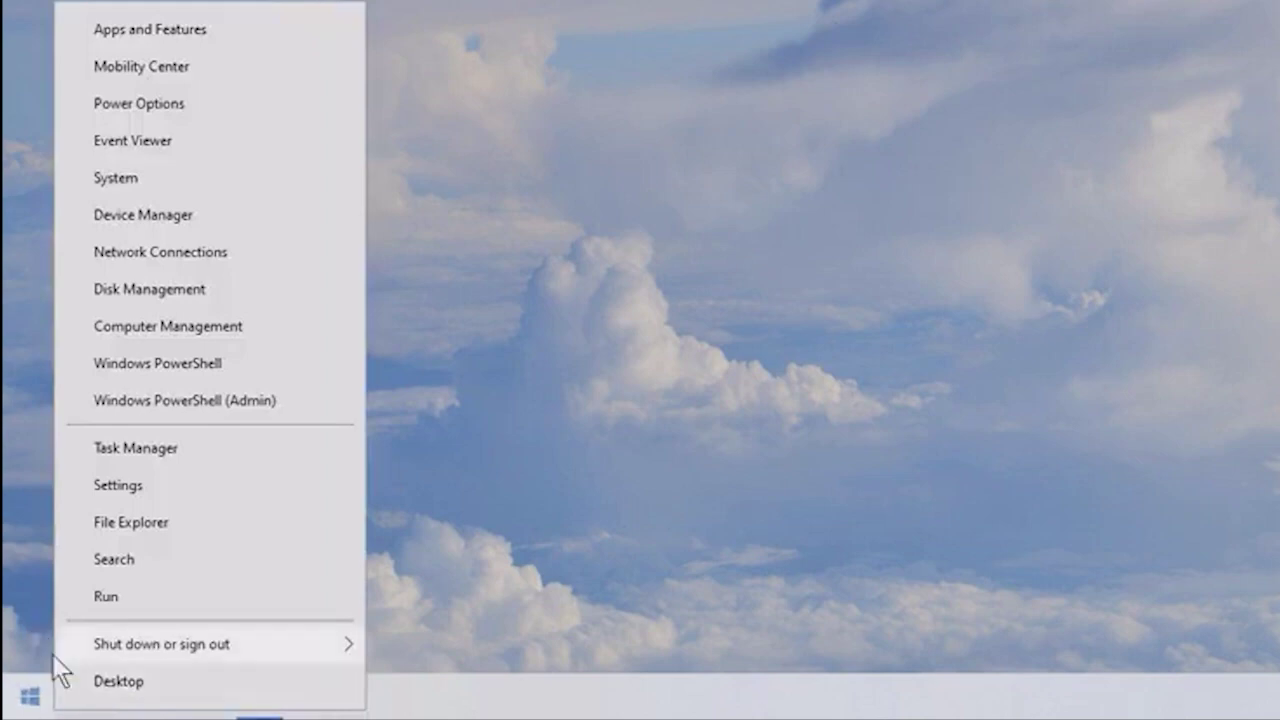
click(124, 484)
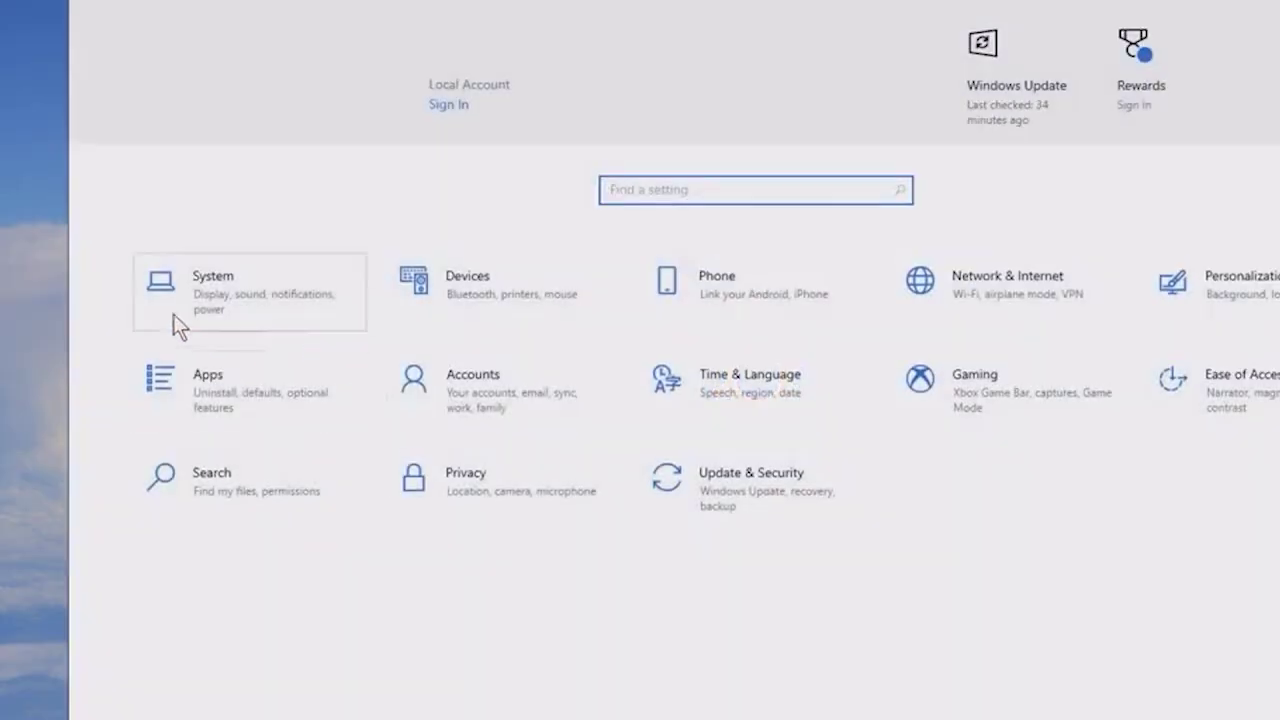
click(172, 295)
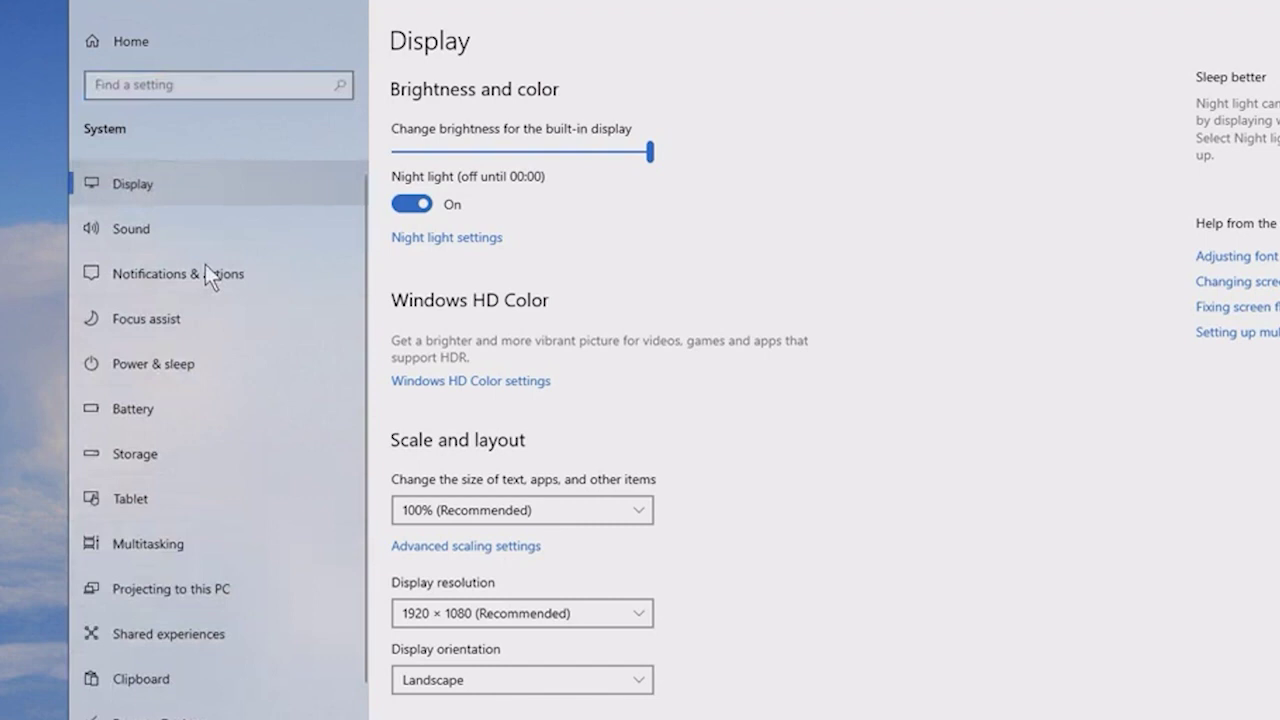
scroll(486, 496, down, 3)
click(445, 691)
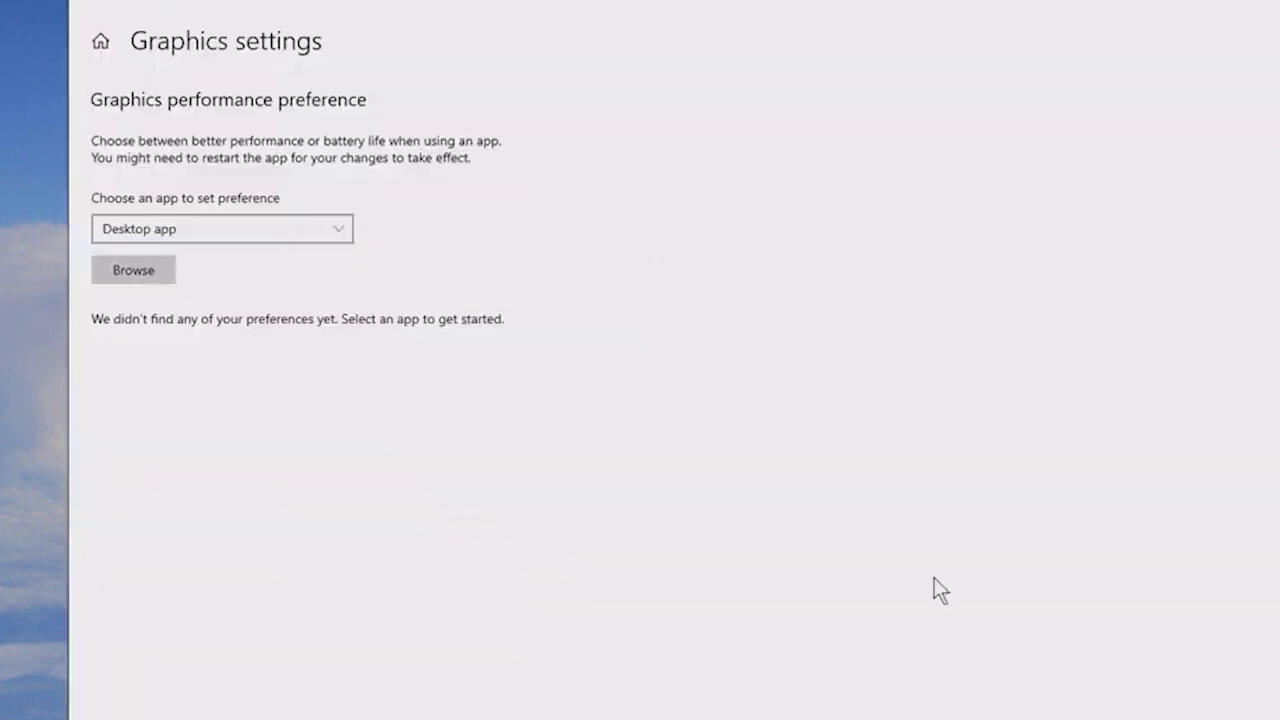
Step: Add From_The_Depths.exe from Steam's From The Depths folder as a desktop app and choose High performance as its graphics preference
click(150, 265)
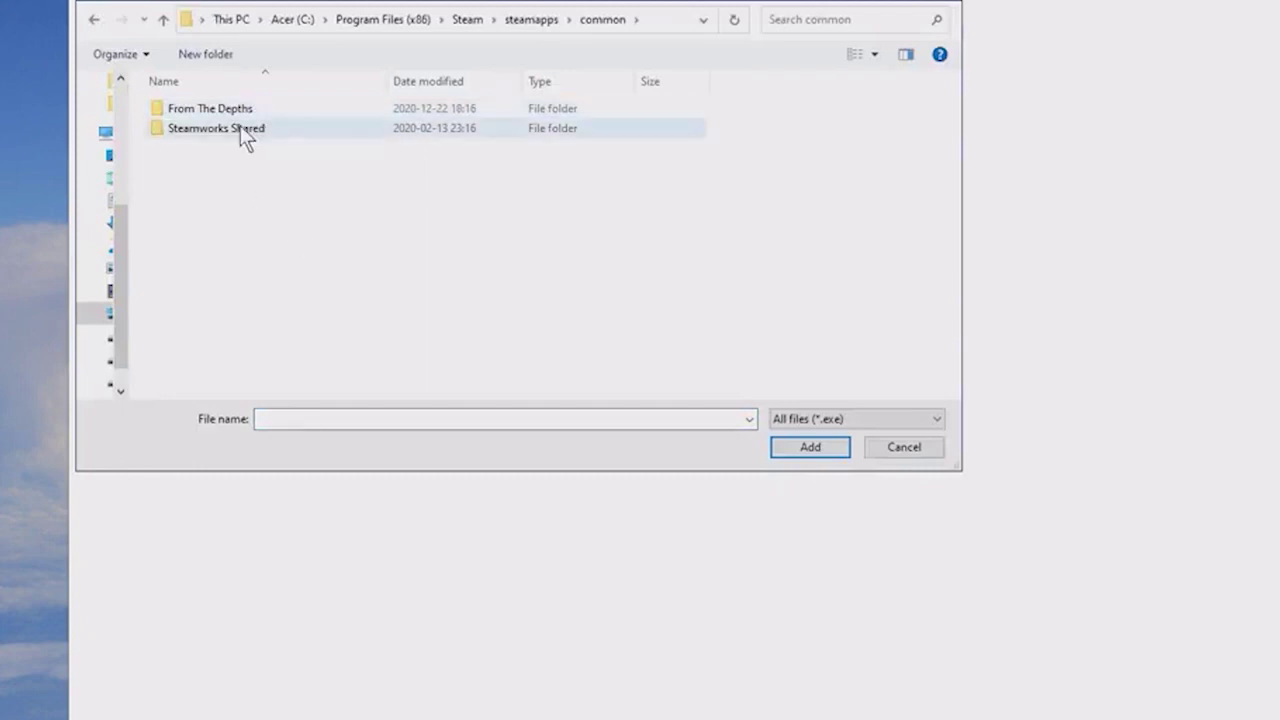
double_click(221, 112)
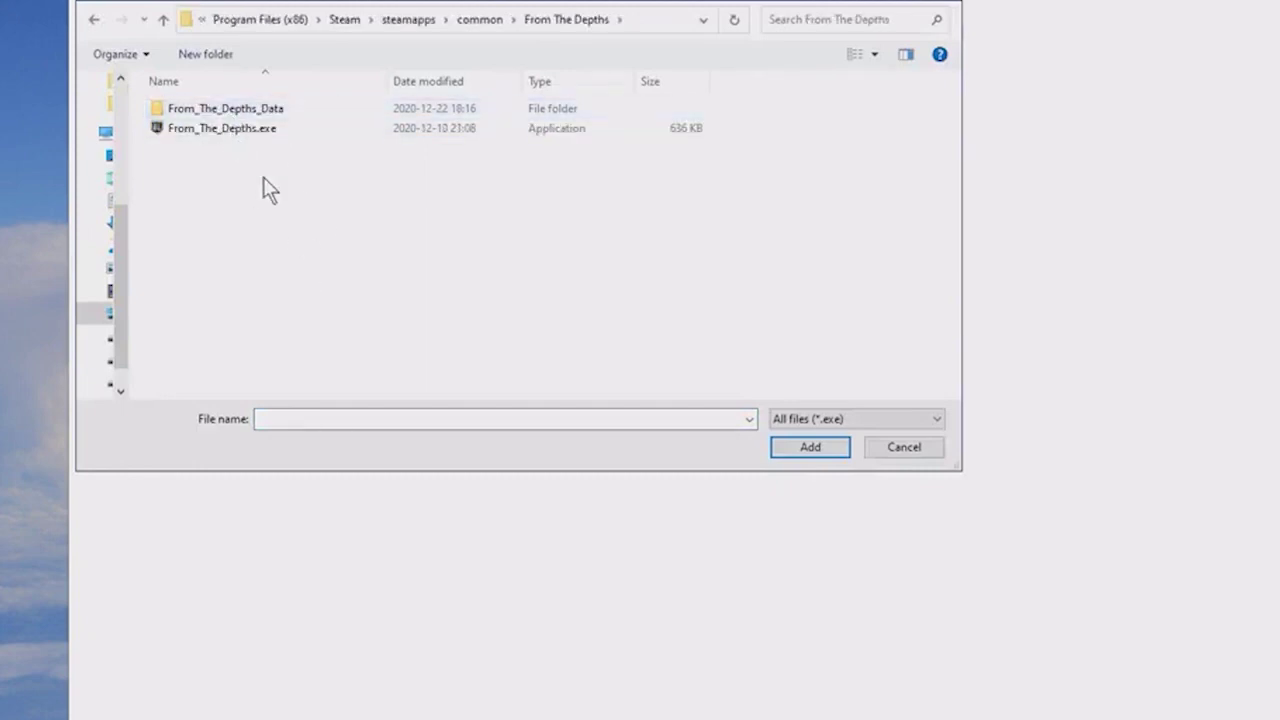
click(233, 130)
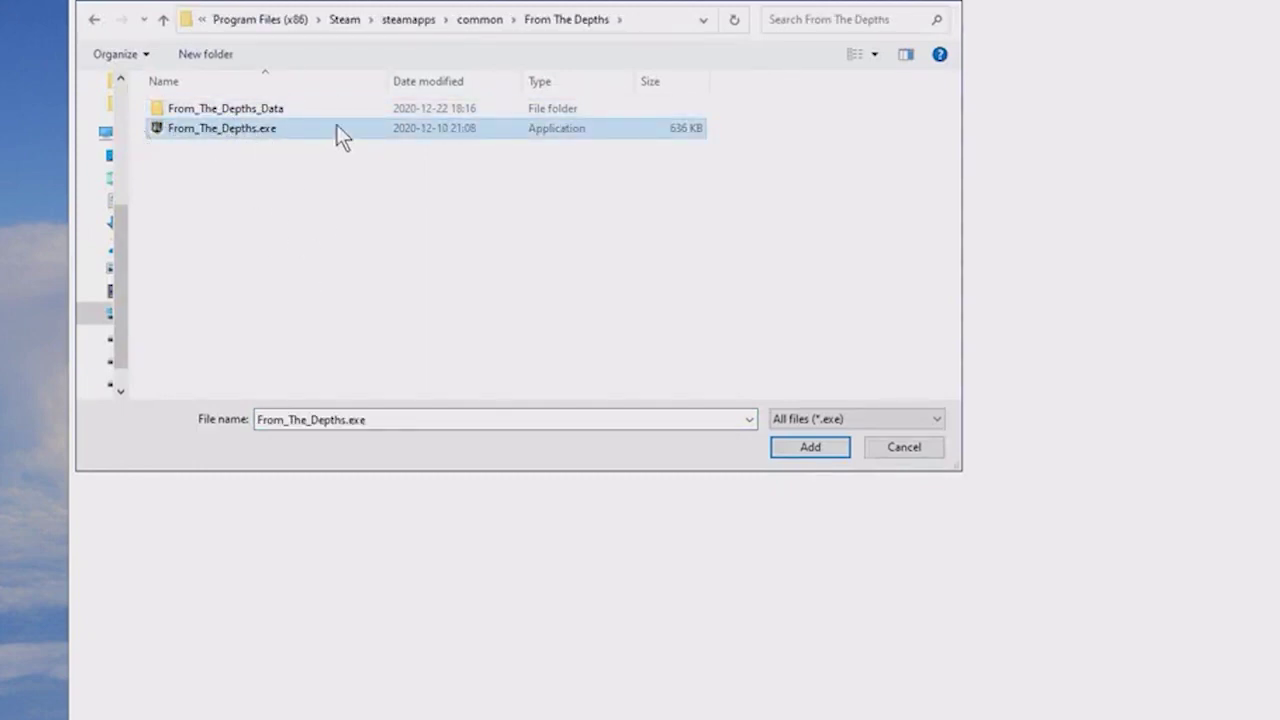
click(810, 447)
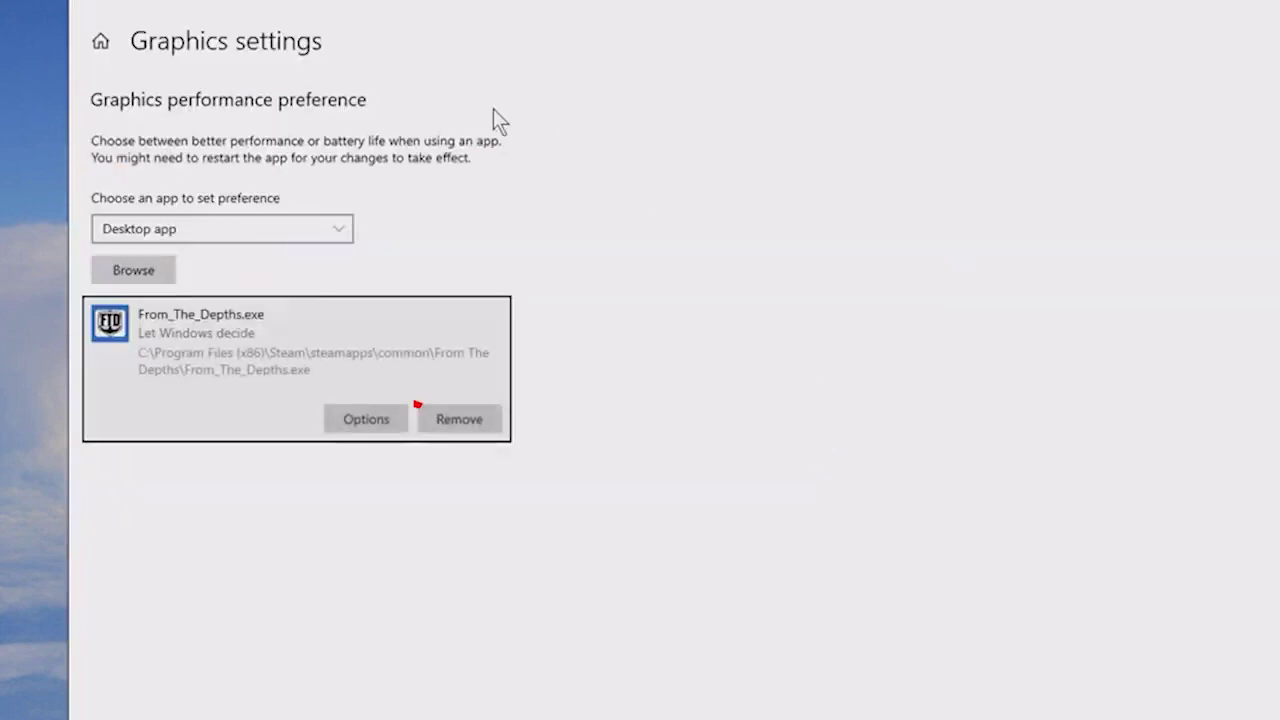
click(372, 419)
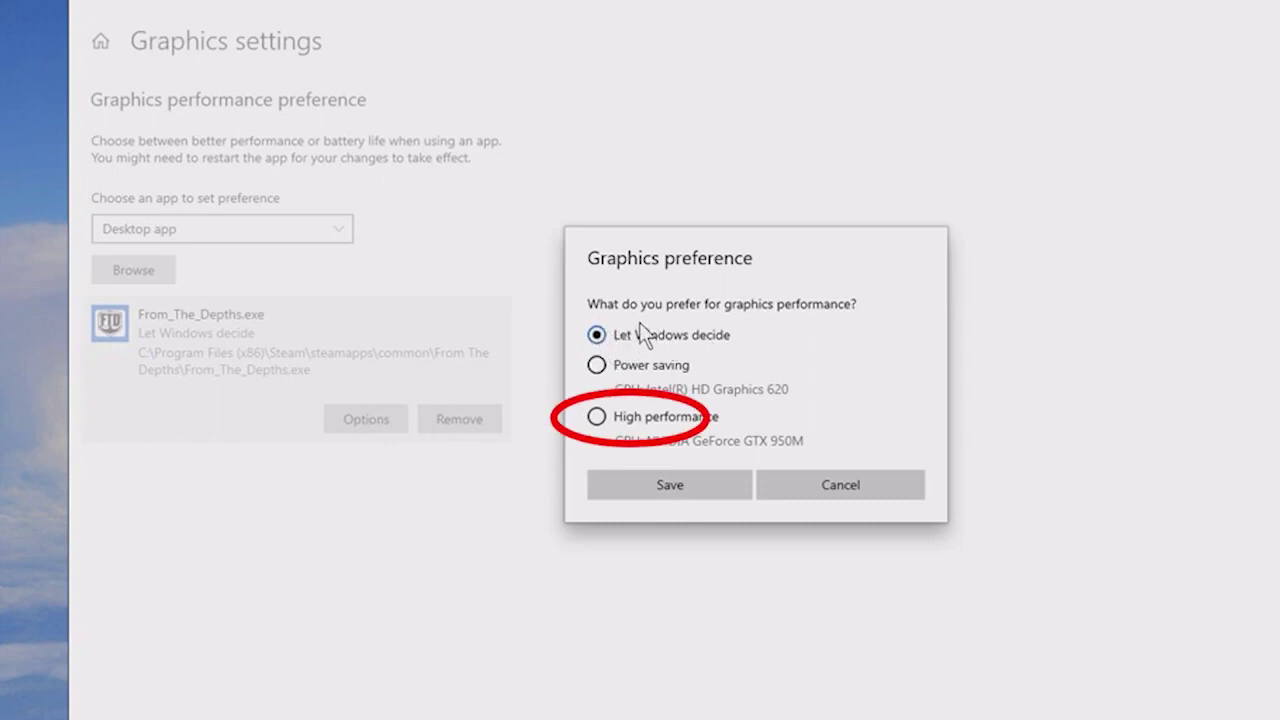
click(597, 417)
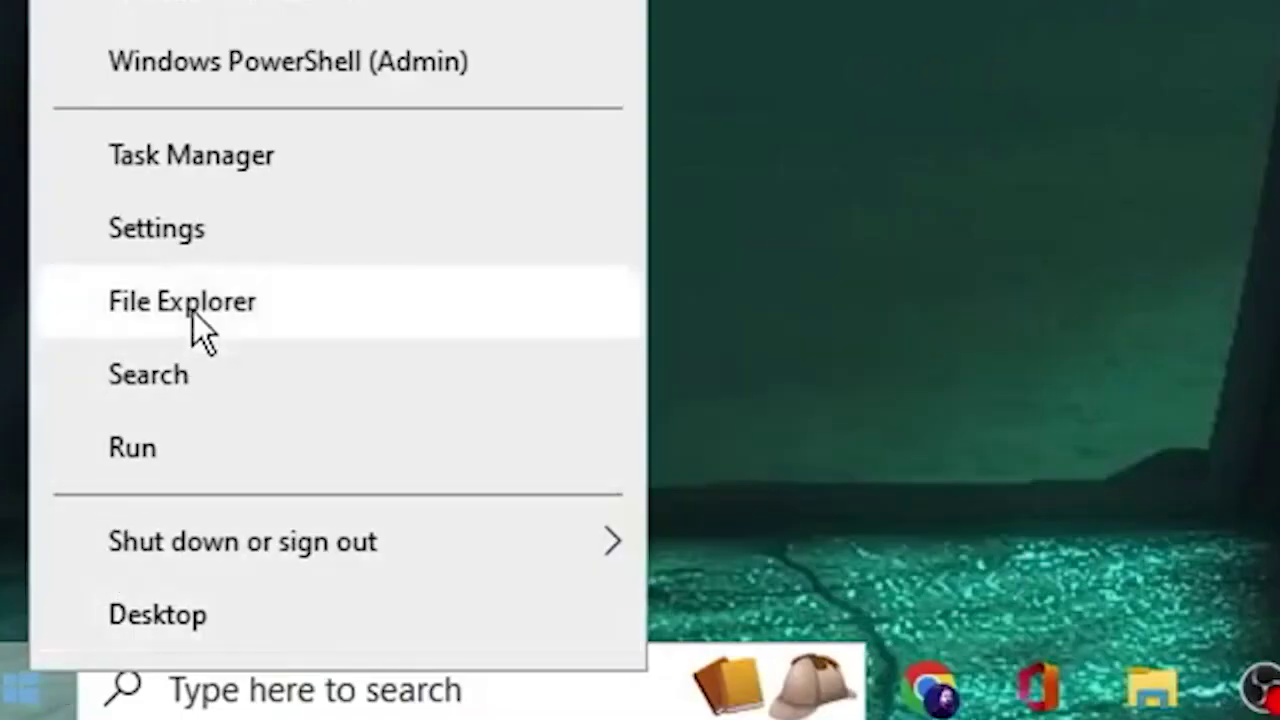
Step: Open the advanced power settings of the active High performance plan, starting from Windows Settings
click(163, 238)
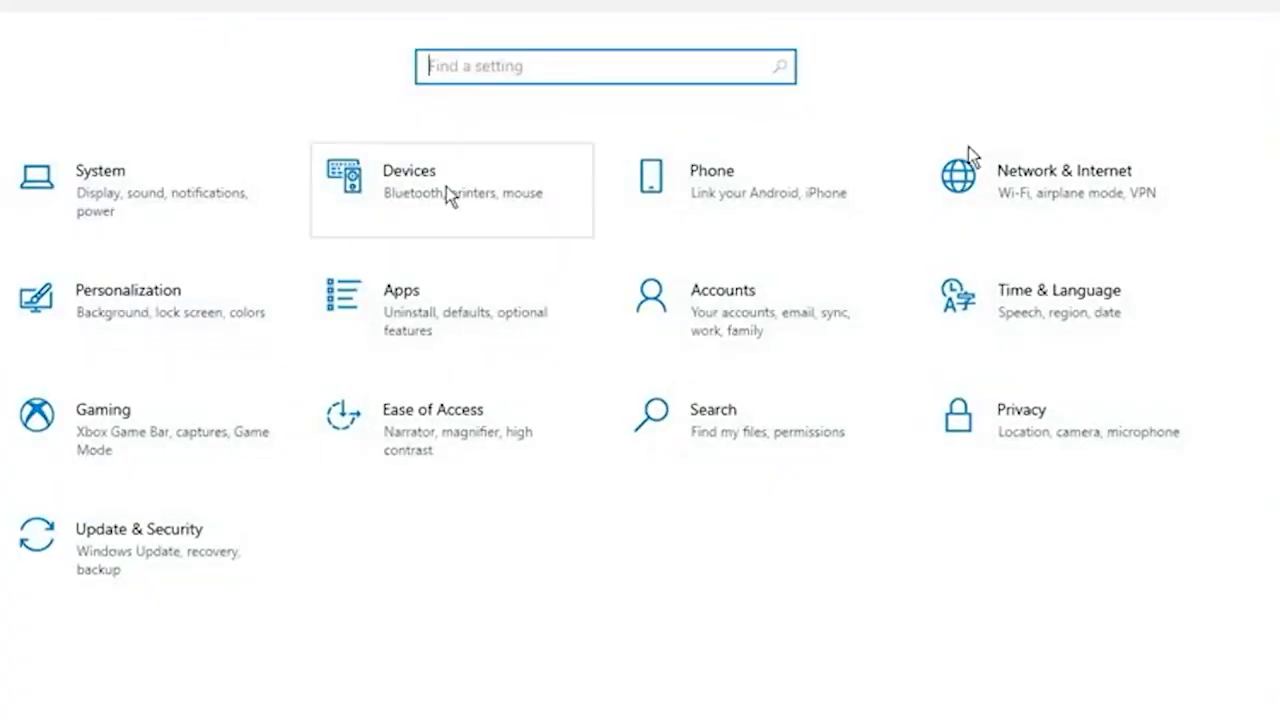
click(210, 205)
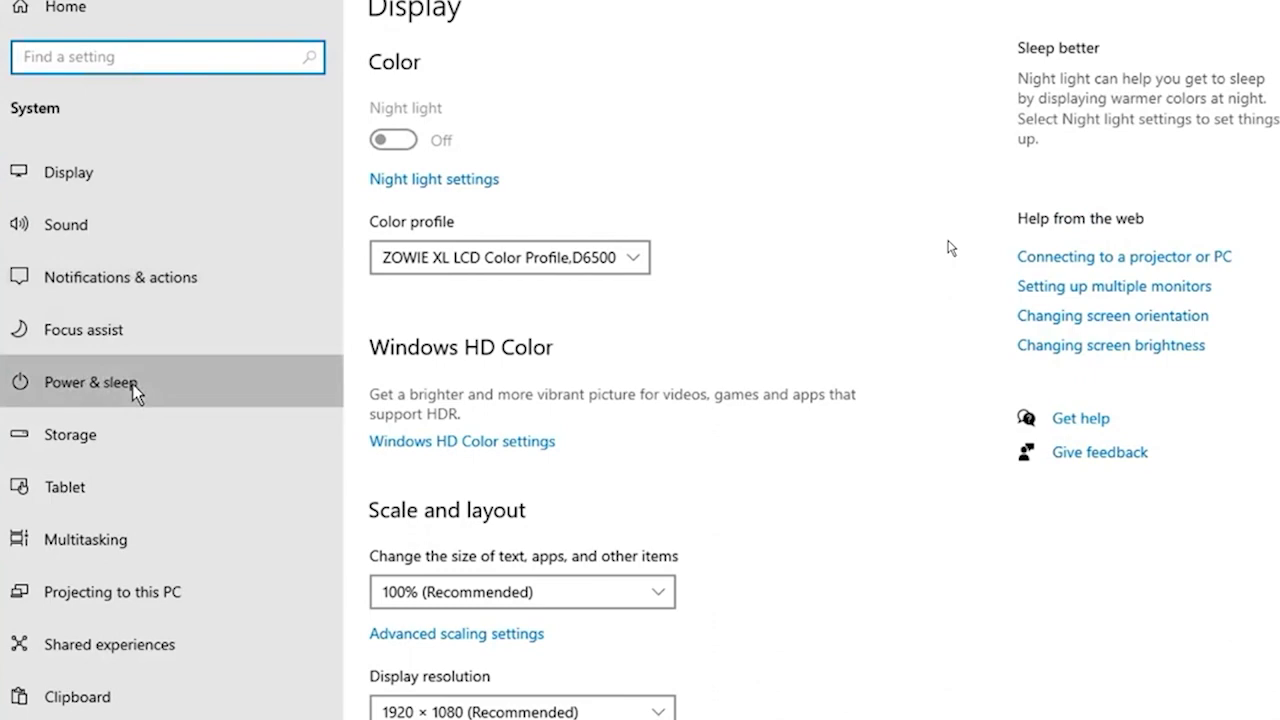
click(134, 391)
click(1052, 230)
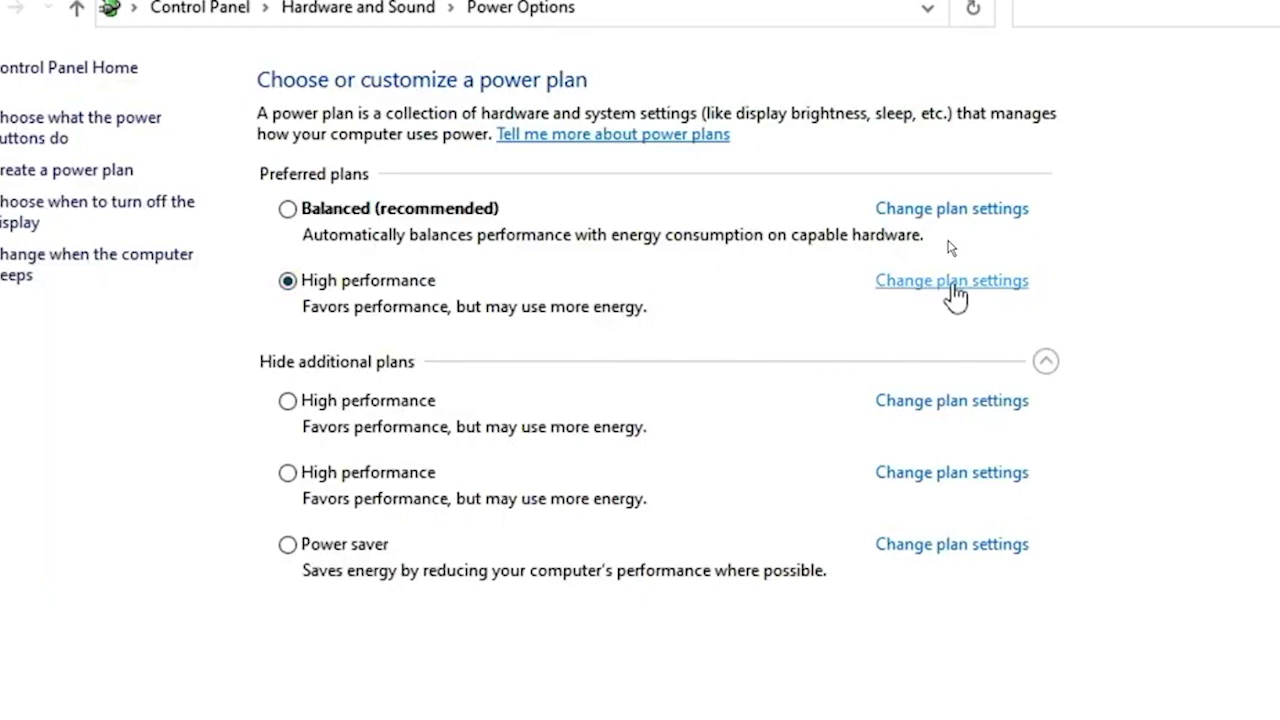
click(953, 284)
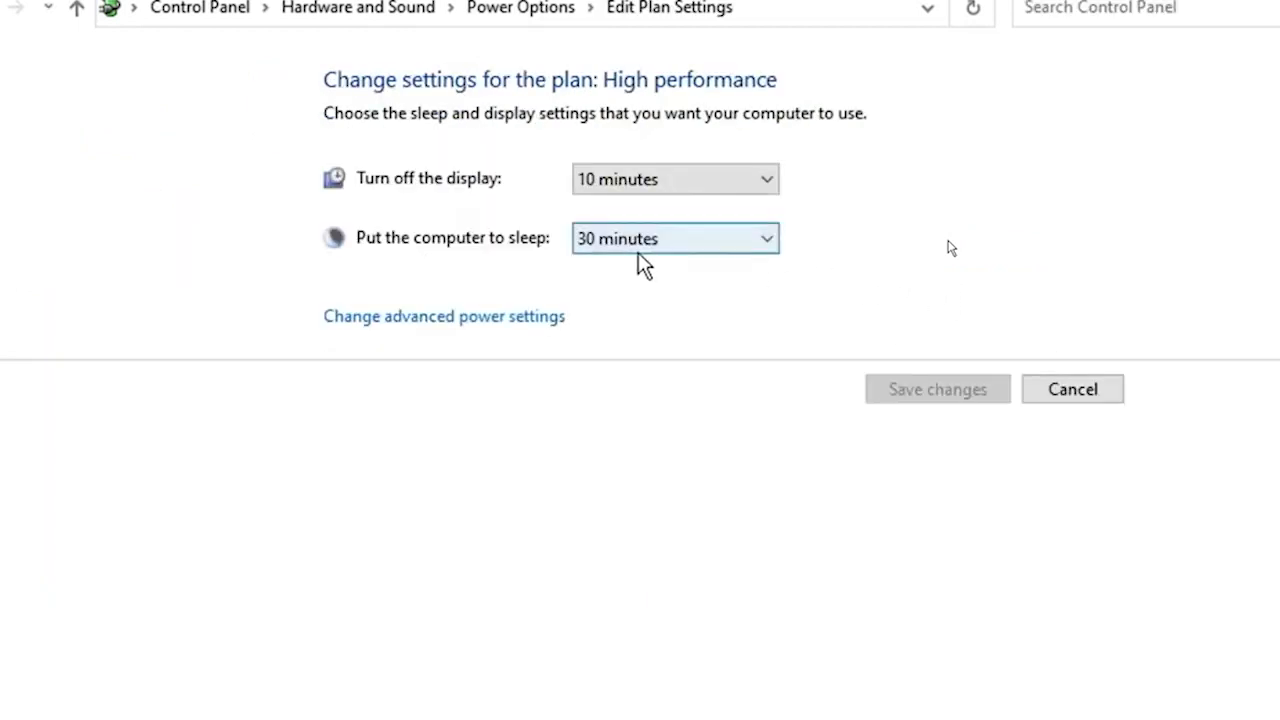
click(511, 318)
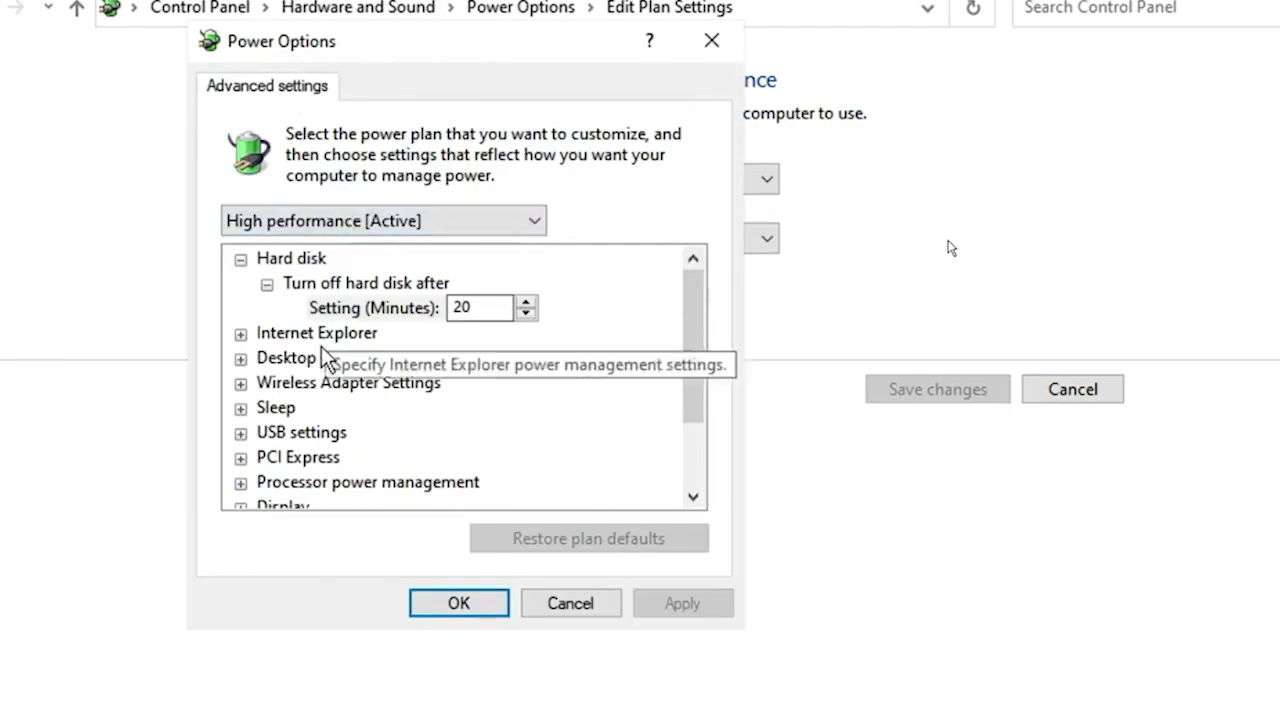
Step: Set both the minimum and maximum processor state to 99% under Processor power management and apply the changes
scroll(365, 375, down, 2)
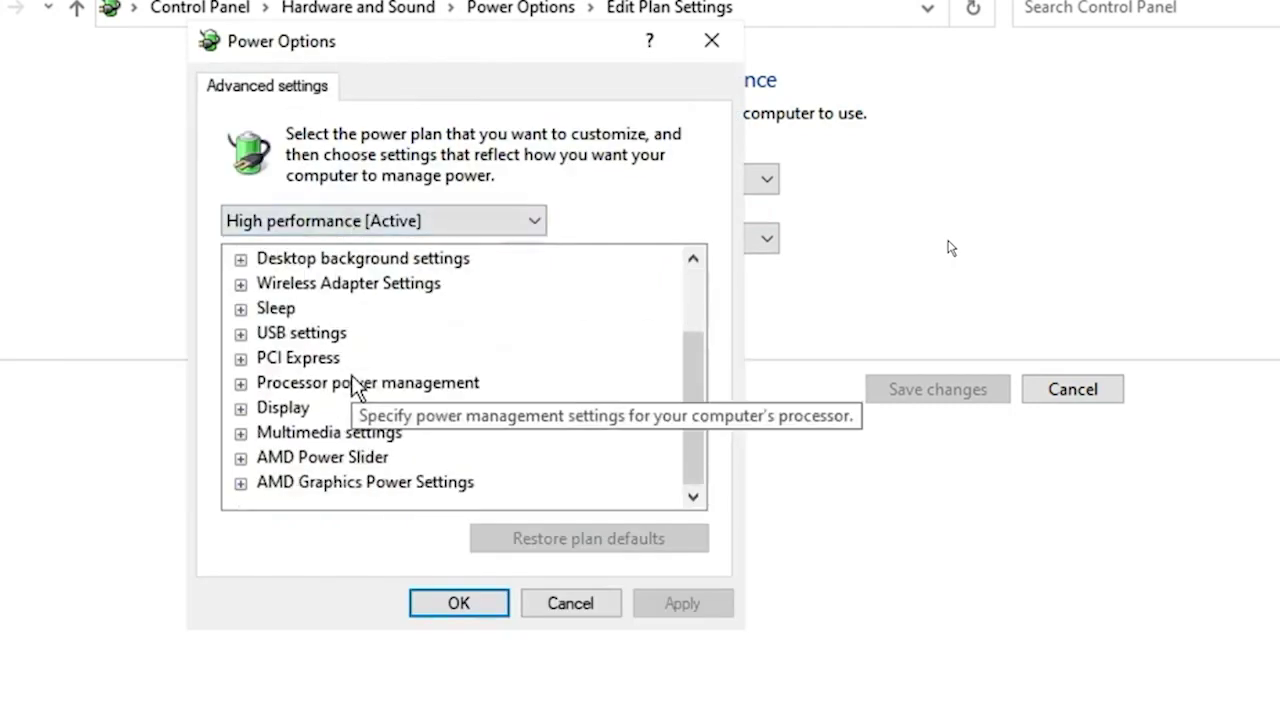
double_click(403, 384)
scroll(400, 390, down, 1)
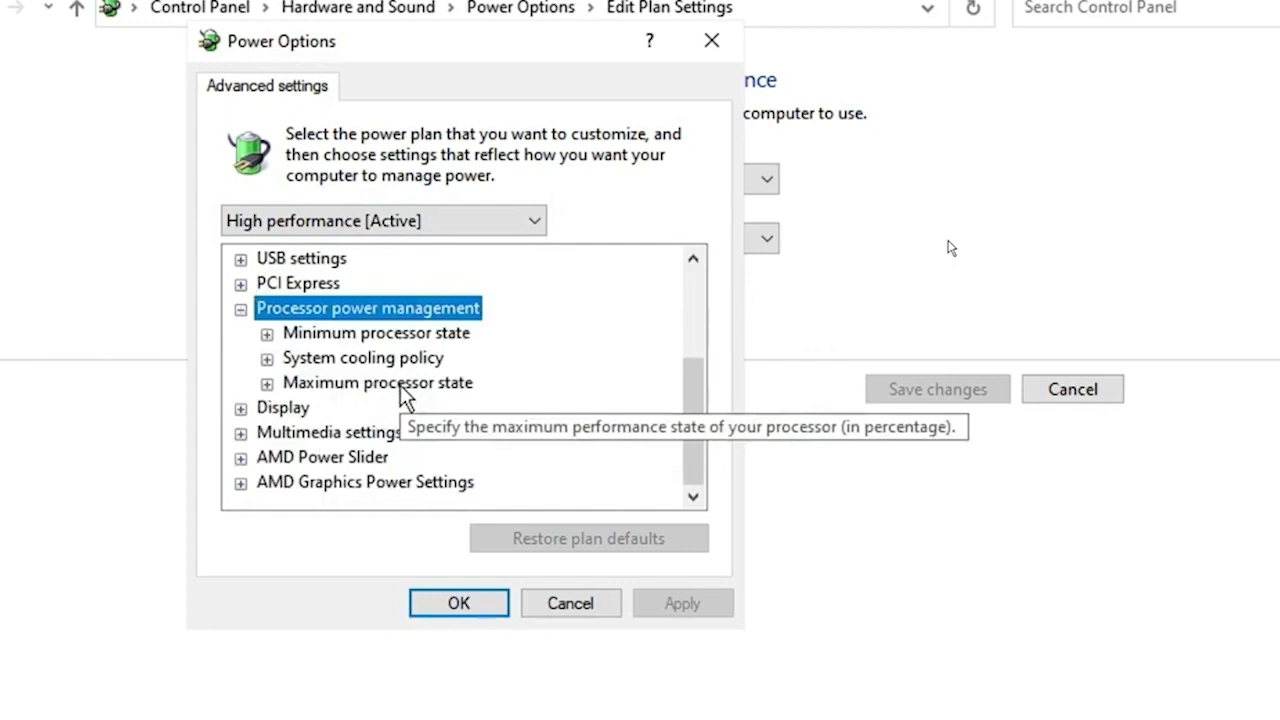
double_click(386, 331)
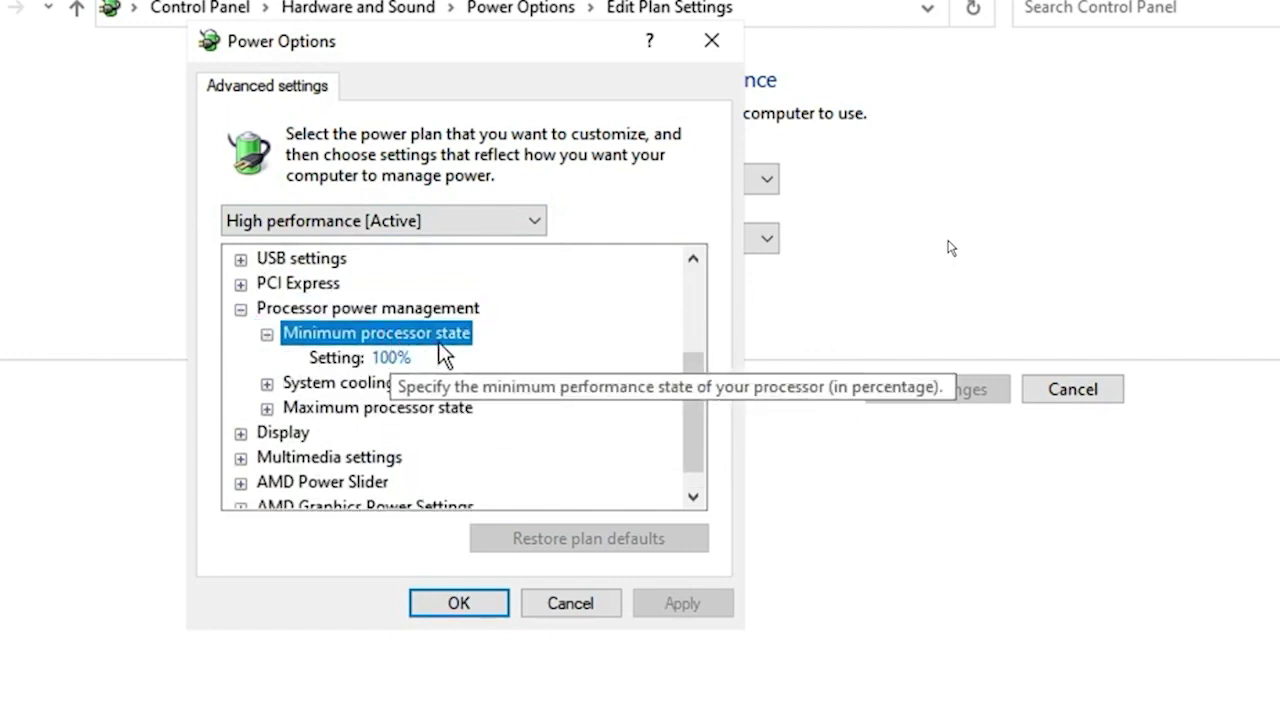
double_click(356, 409)
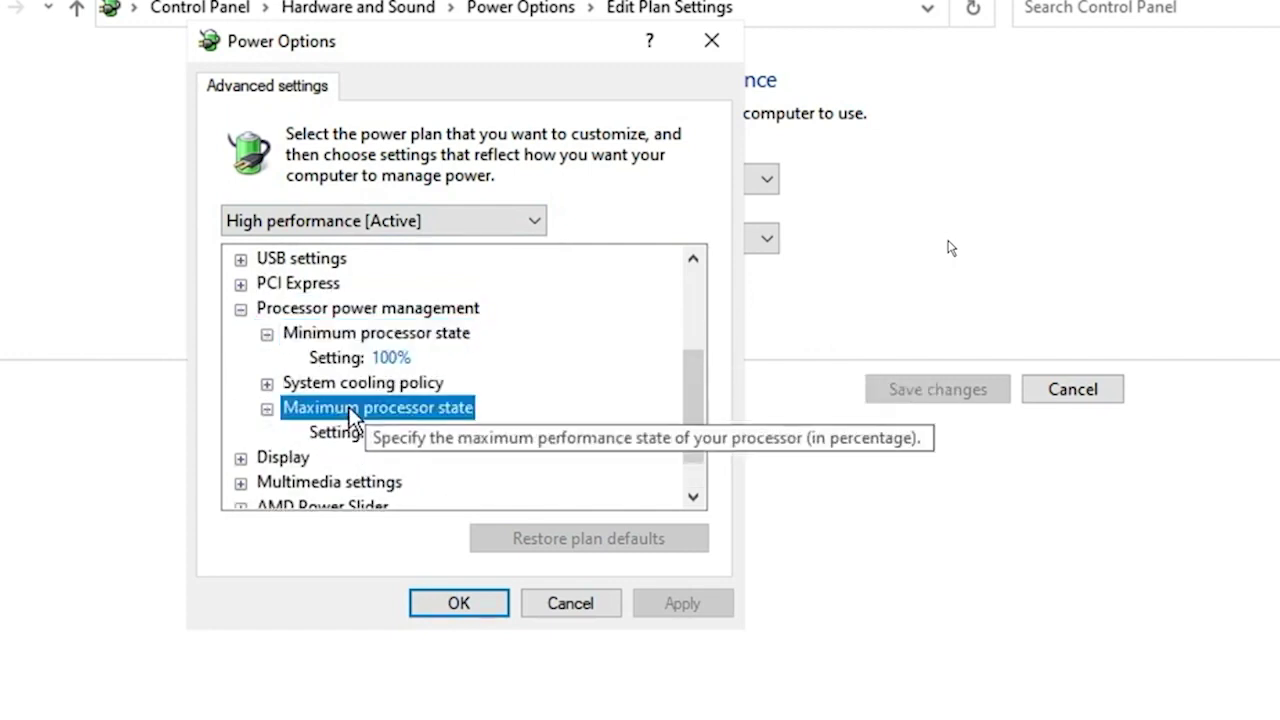
click(390, 357)
text(99)
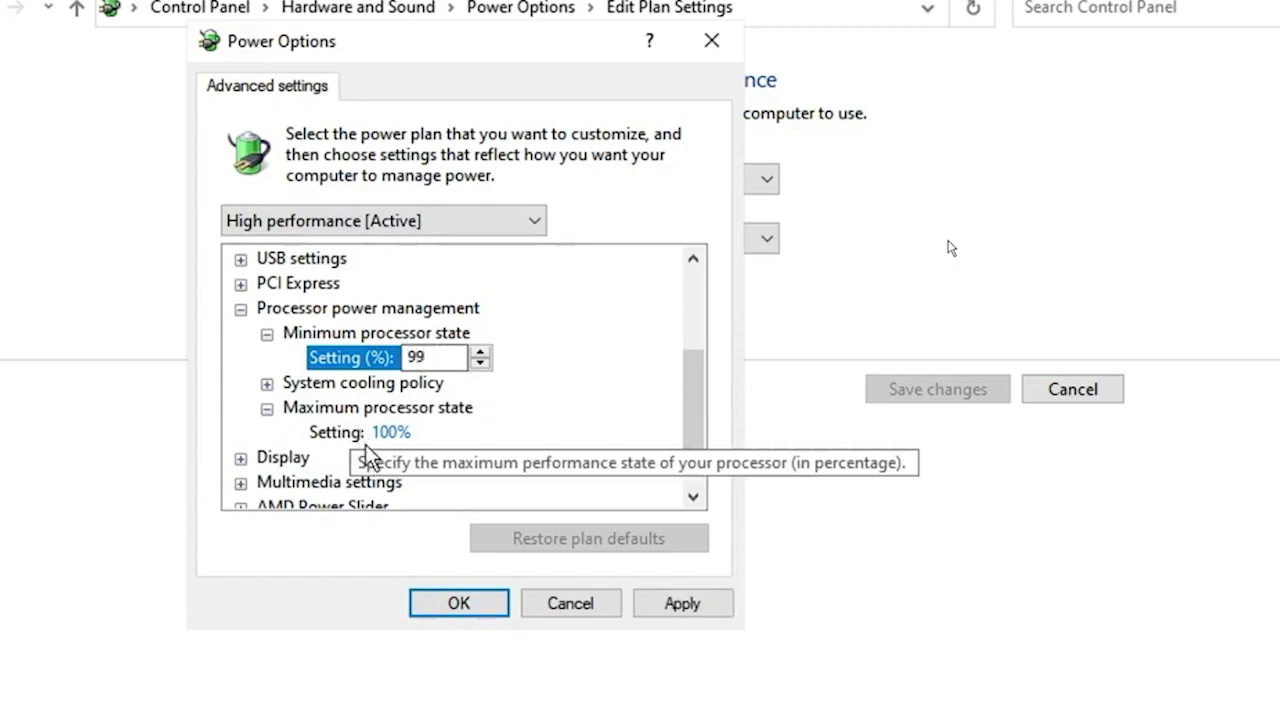
click(362, 432)
text(99)
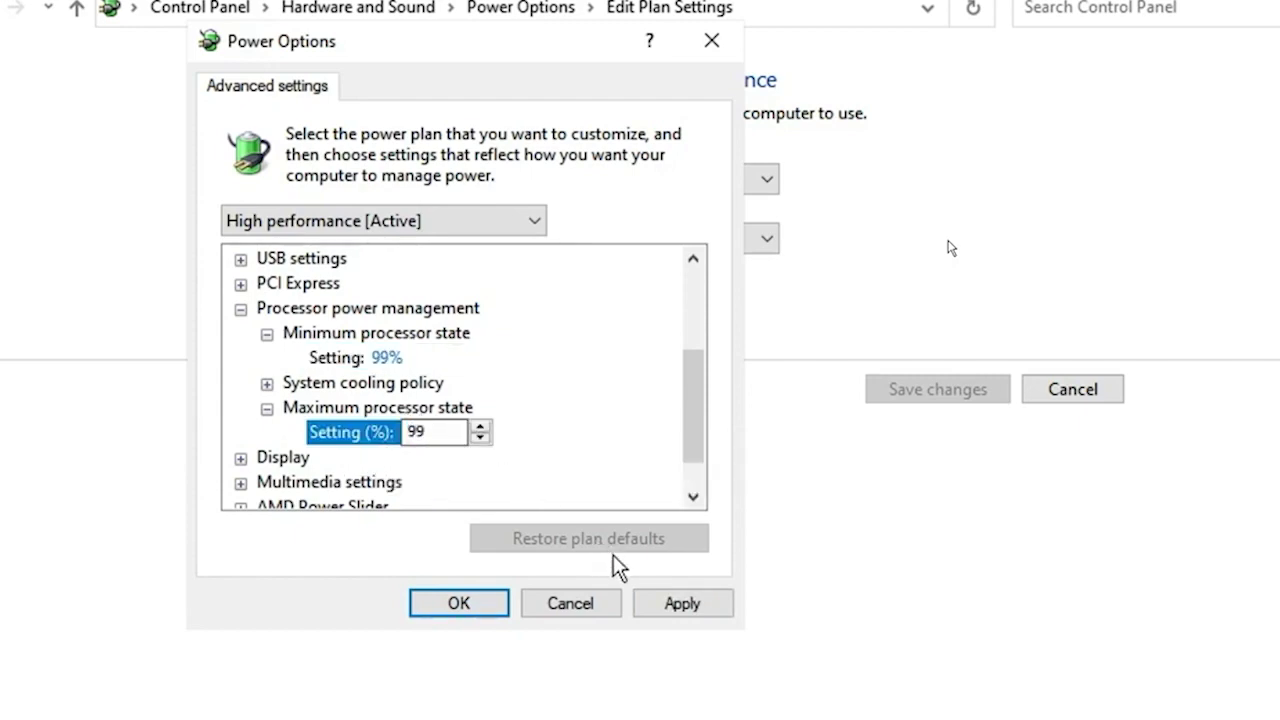
click(671, 603)
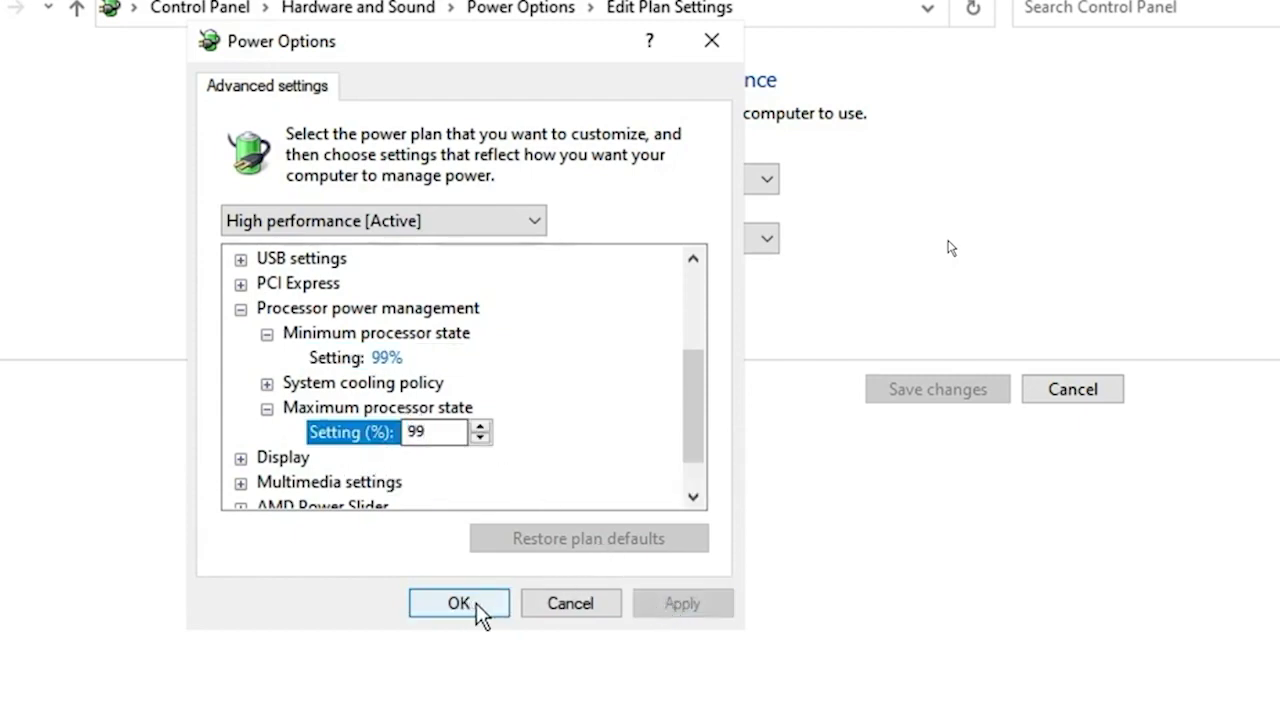